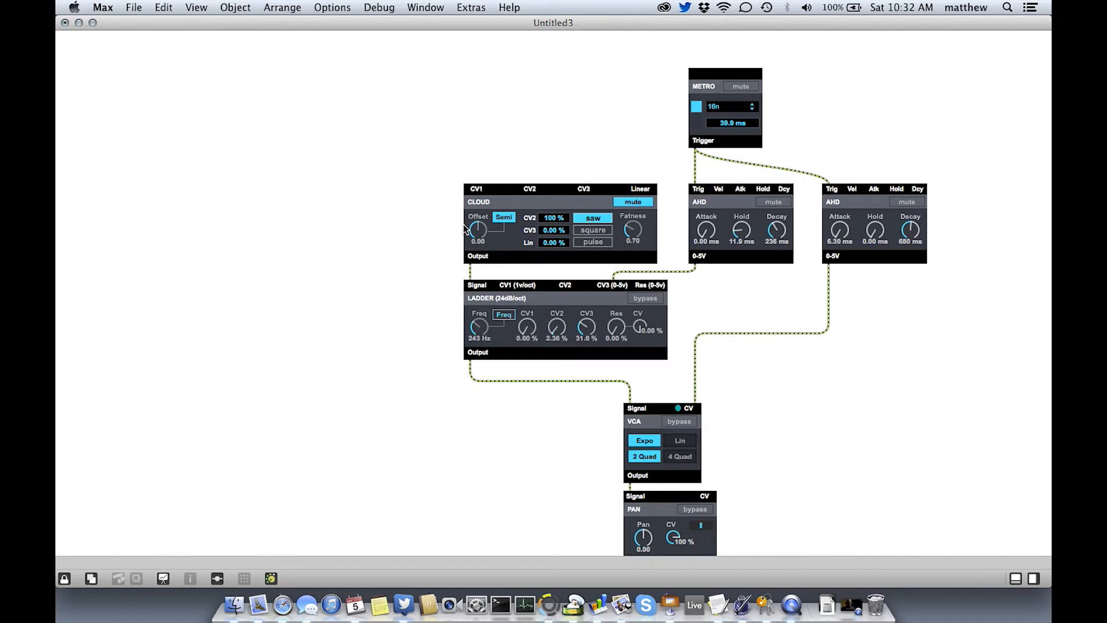
Review the existing synth patch down to its outputs and inspect the Eos plug-in window of the VST module.
click(632, 203)
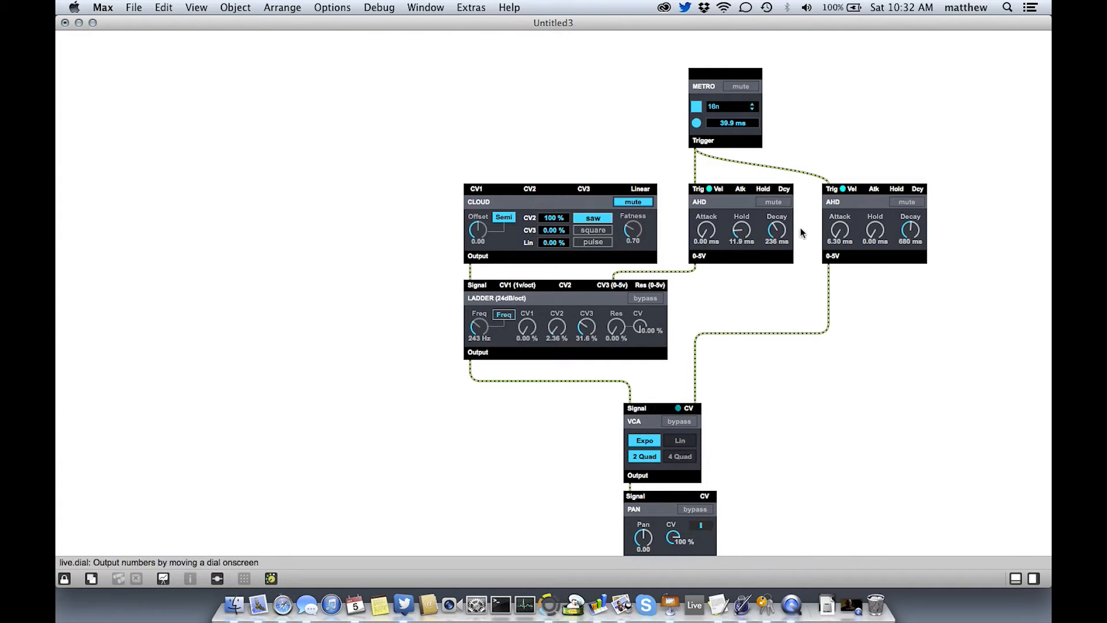
scroll(548, 387, down, 6)
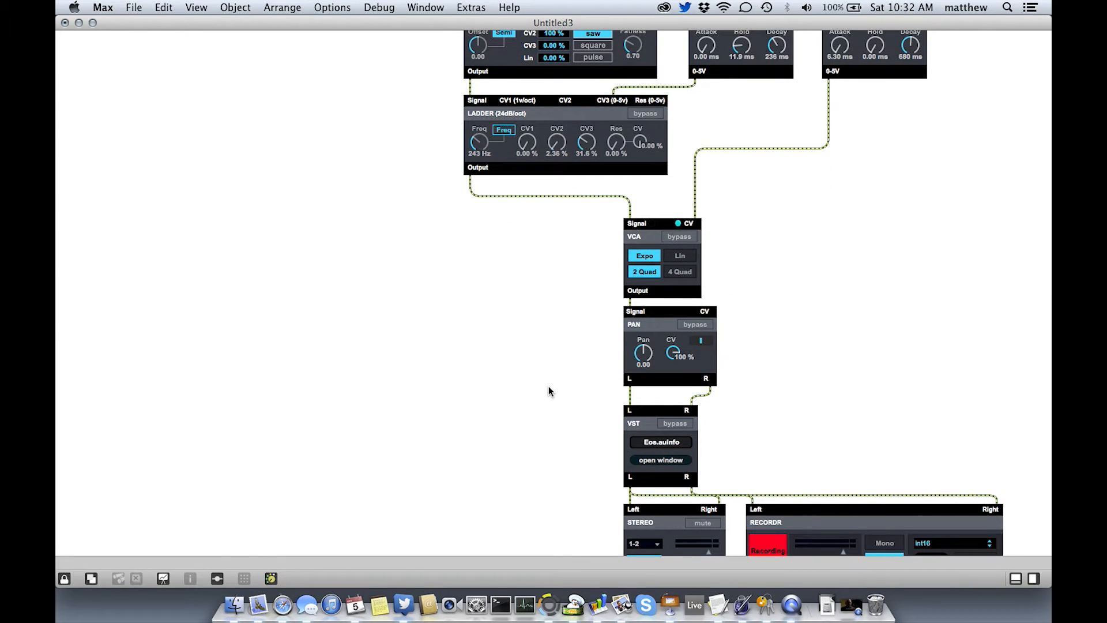
scroll(548, 386, down, 1)
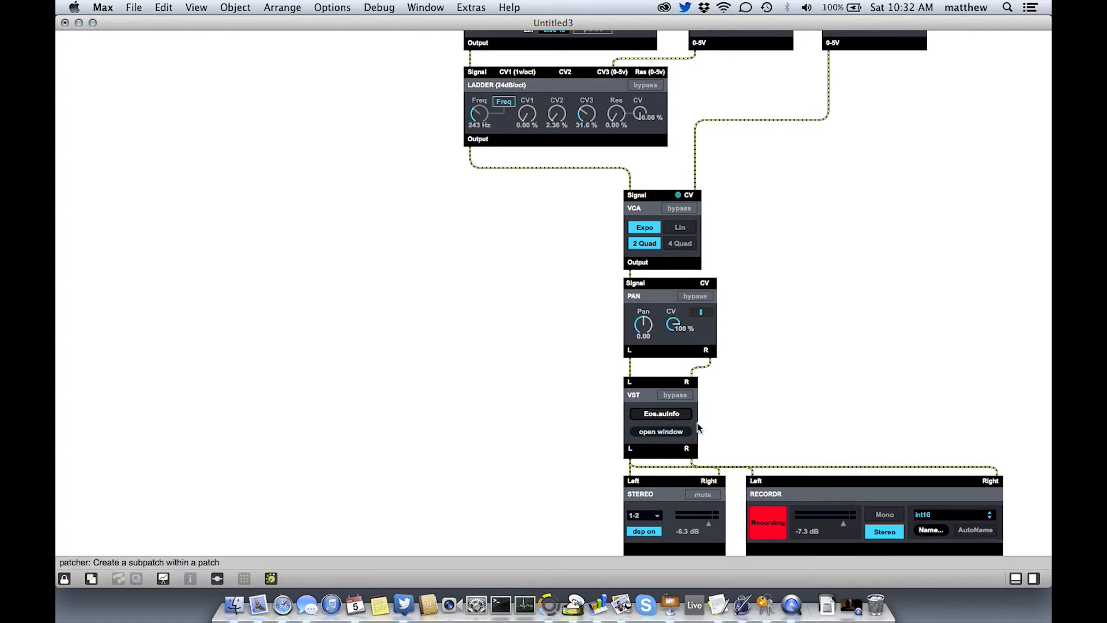
click(670, 434)
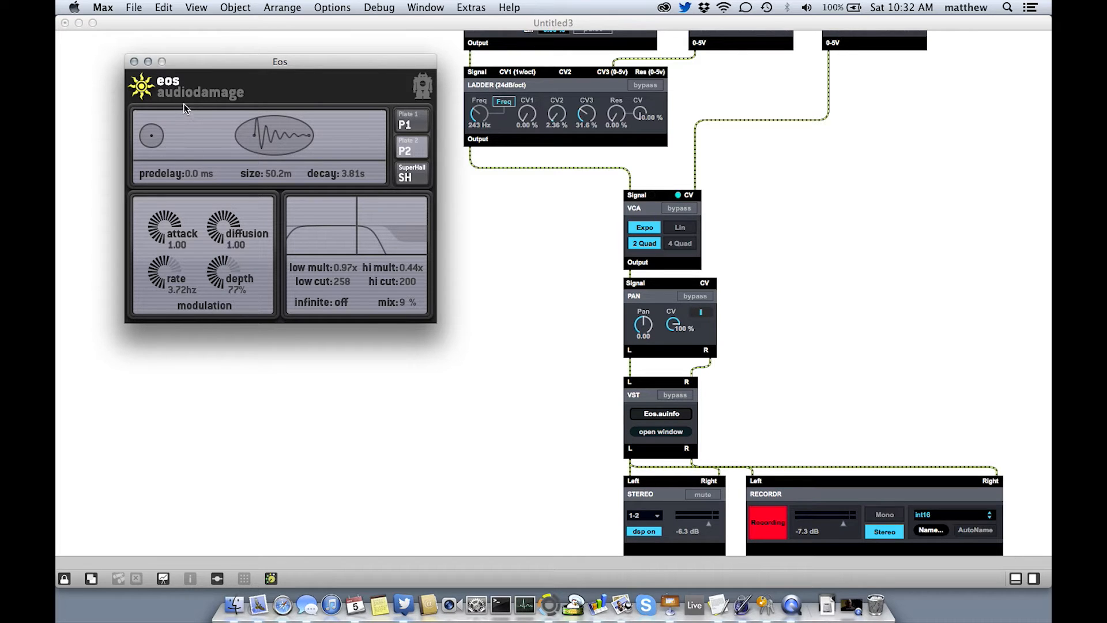
click(135, 62)
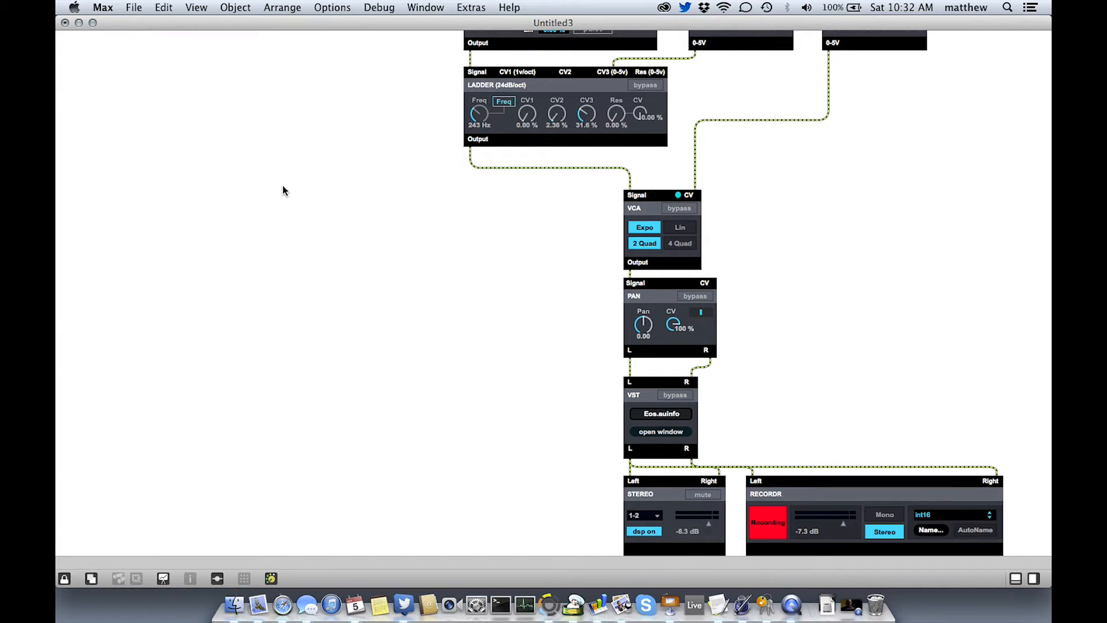
Unlock the patcher and add a BEAP bp.LFO2 module in the empty area above the existing patch.
scroll(283, 185, up, 10)
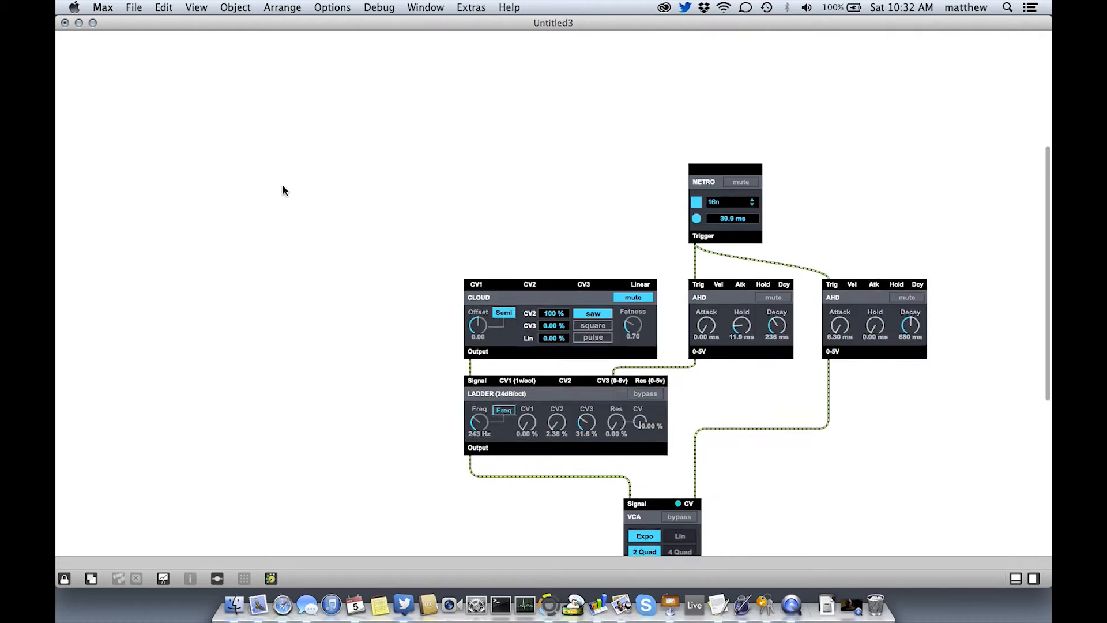
right_click(95, 49)
click(103, 133)
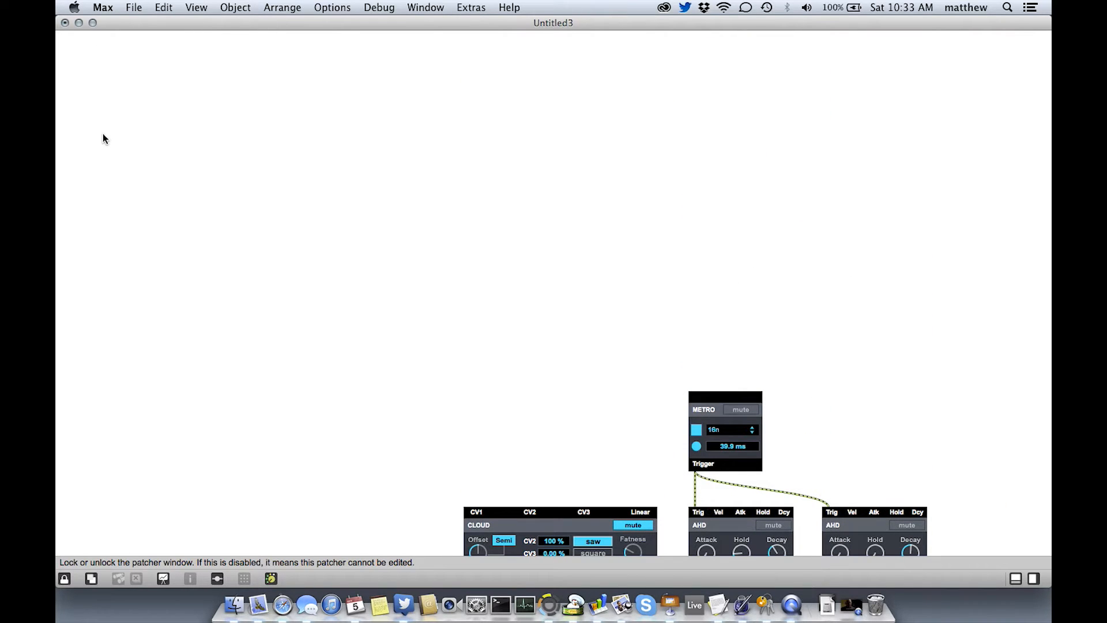
key(super+e)
right_click(89, 40)
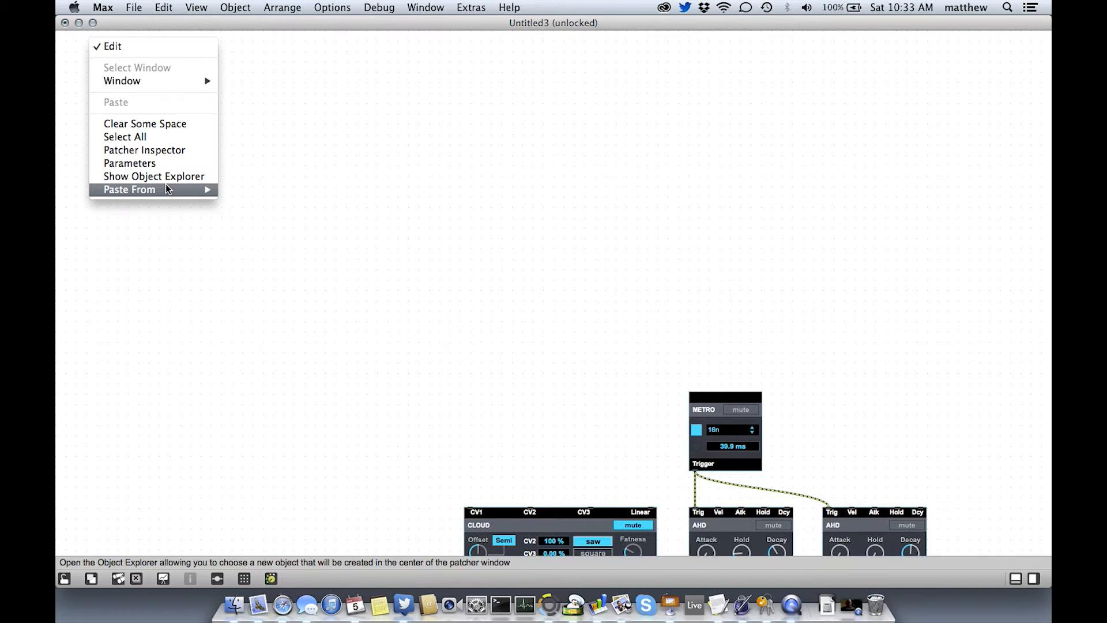
mouse_move(168, 186)
mouse_move(262, 307)
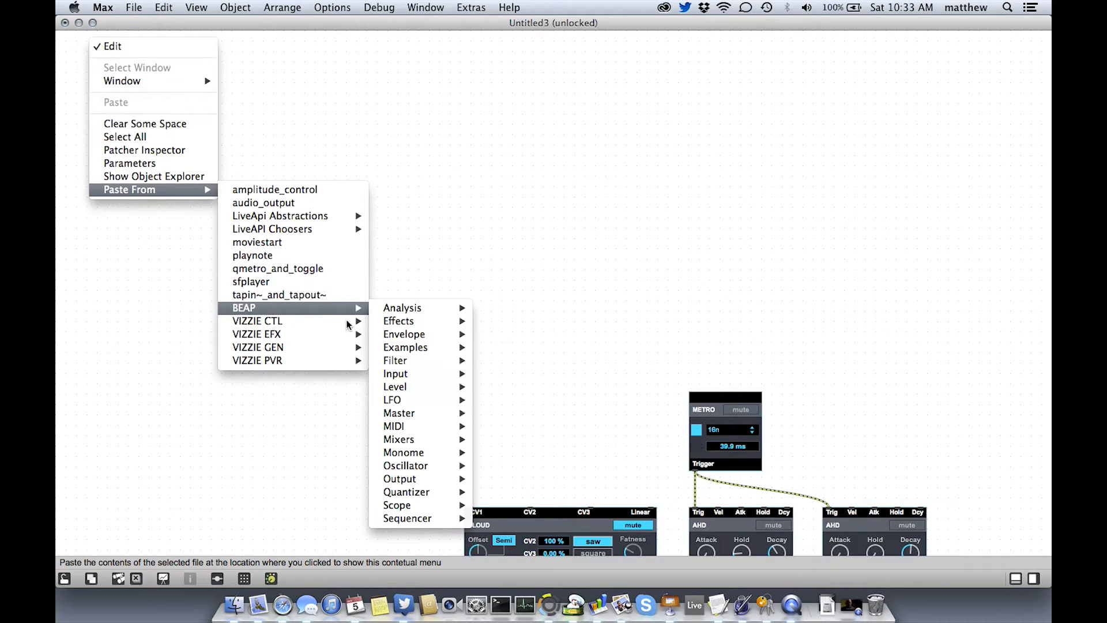
mouse_move(417, 400)
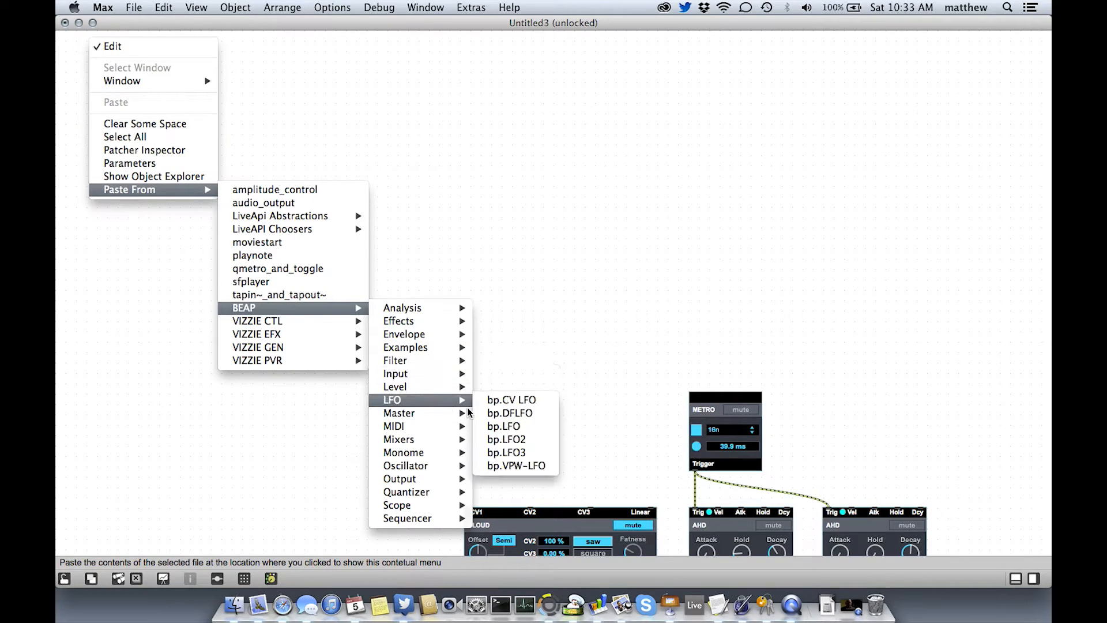
click(506, 439)
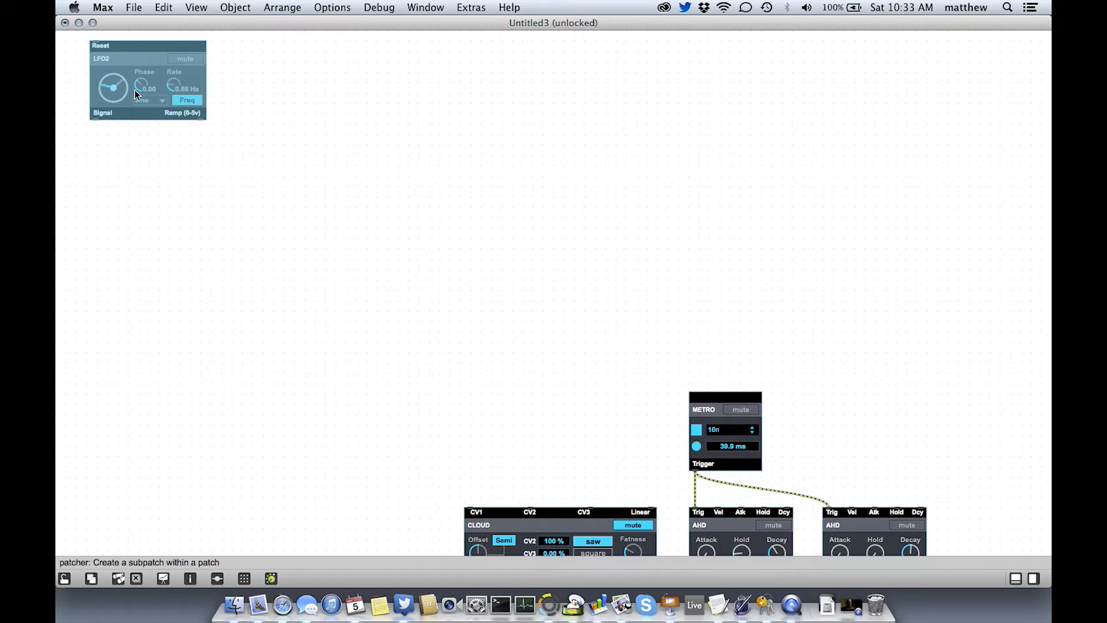
Duplicate the LFO2 module, place the copy beside the original, and lock the patcher.
drag(130, 93, 282, 90)
click(381, 90)
key(super+e)
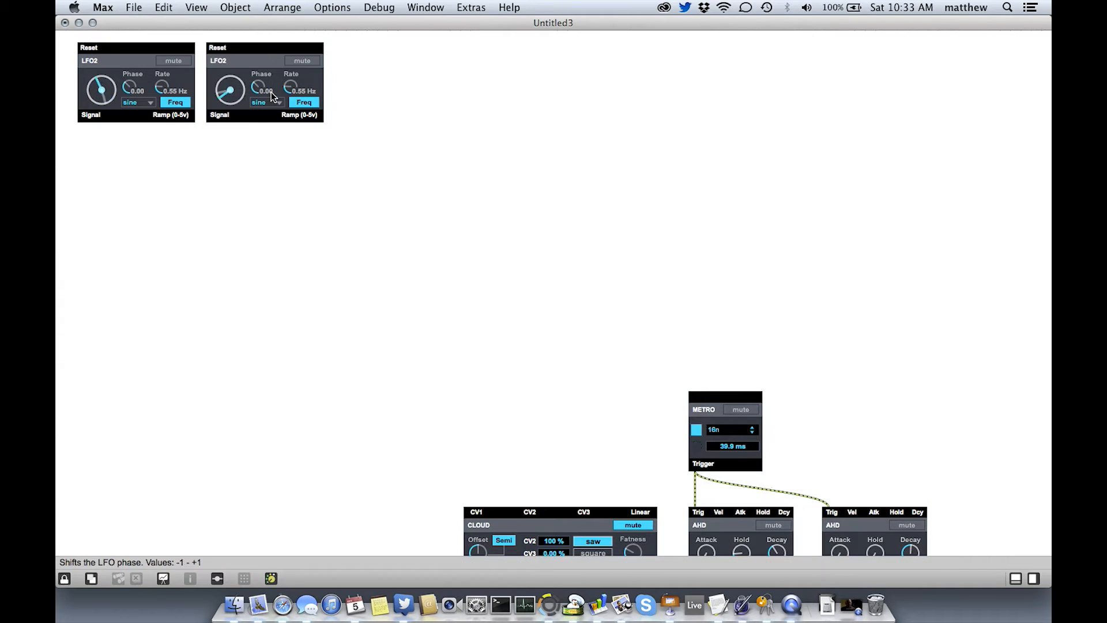
Set the rate of the second LFO2 to 0.06 Hz and the first LFO2 to 2.61 Hz.
drag(293, 89, 295, 107)
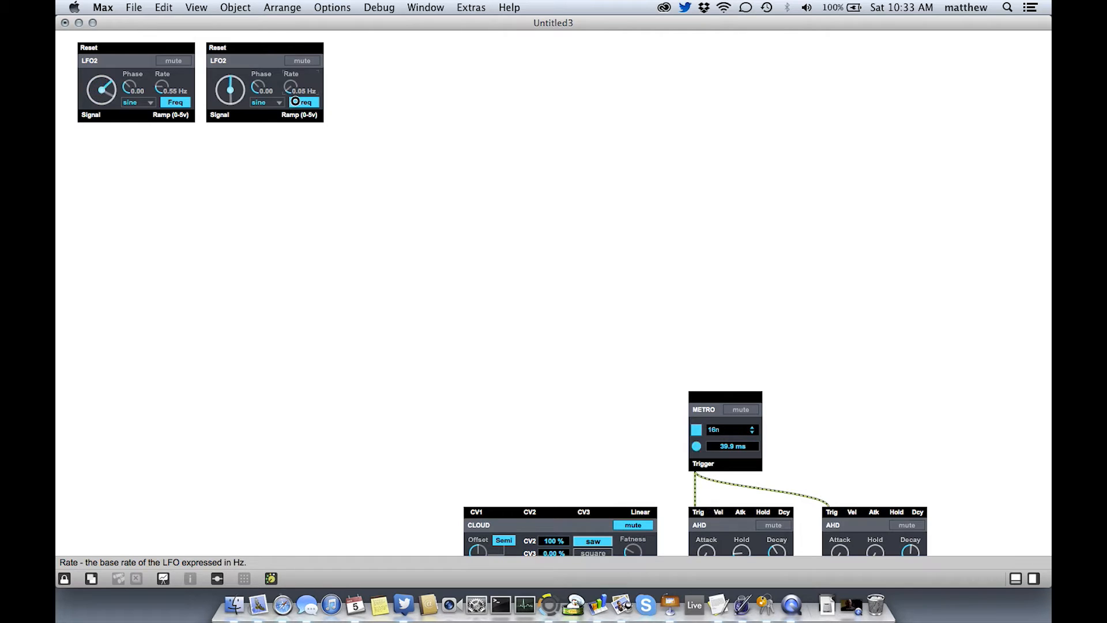
drag(158, 88, 170, 48)
drag(164, 88, 163, 88)
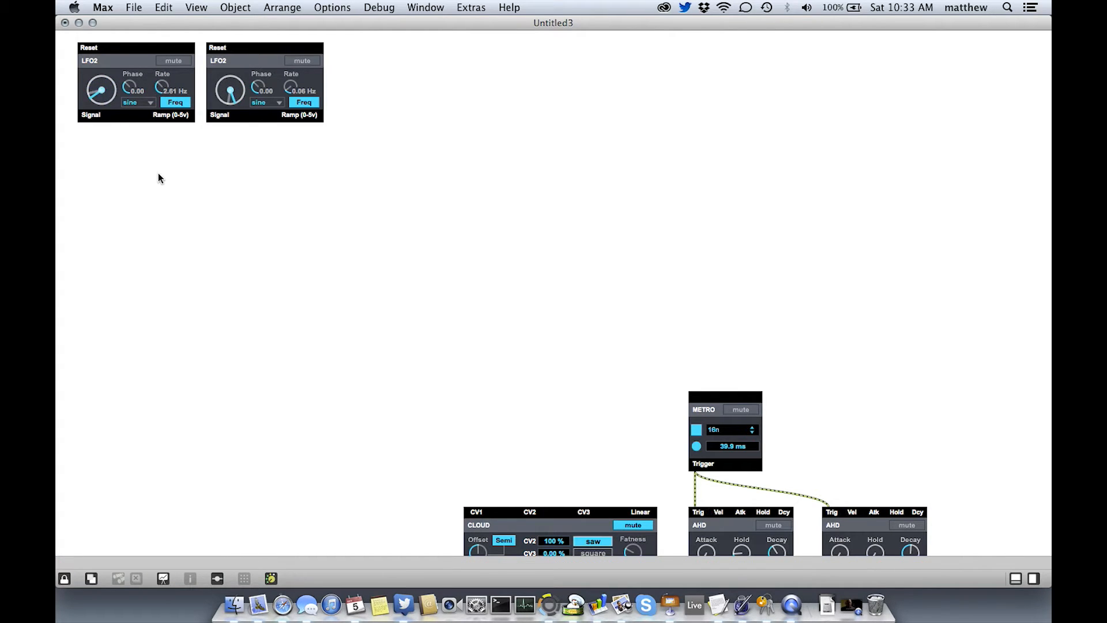
Add a BEAP bp.Audio mixer below the LFOs and connect the two LFO signal outputs to In 1 and In 2.
super+click(87, 161)
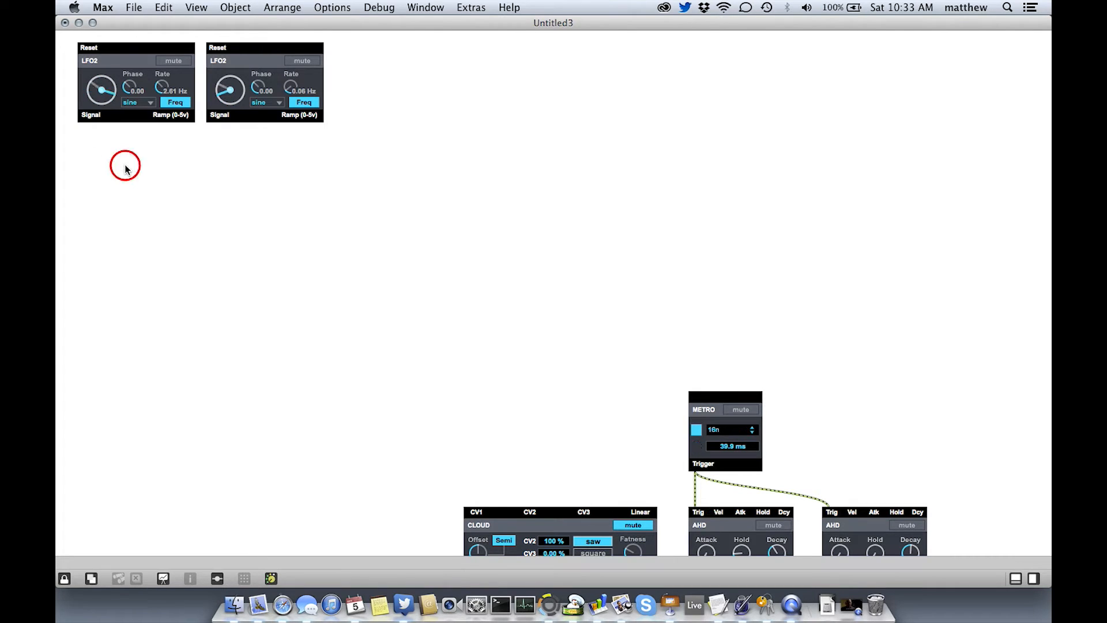
right_click(85, 148)
mouse_move(181, 298)
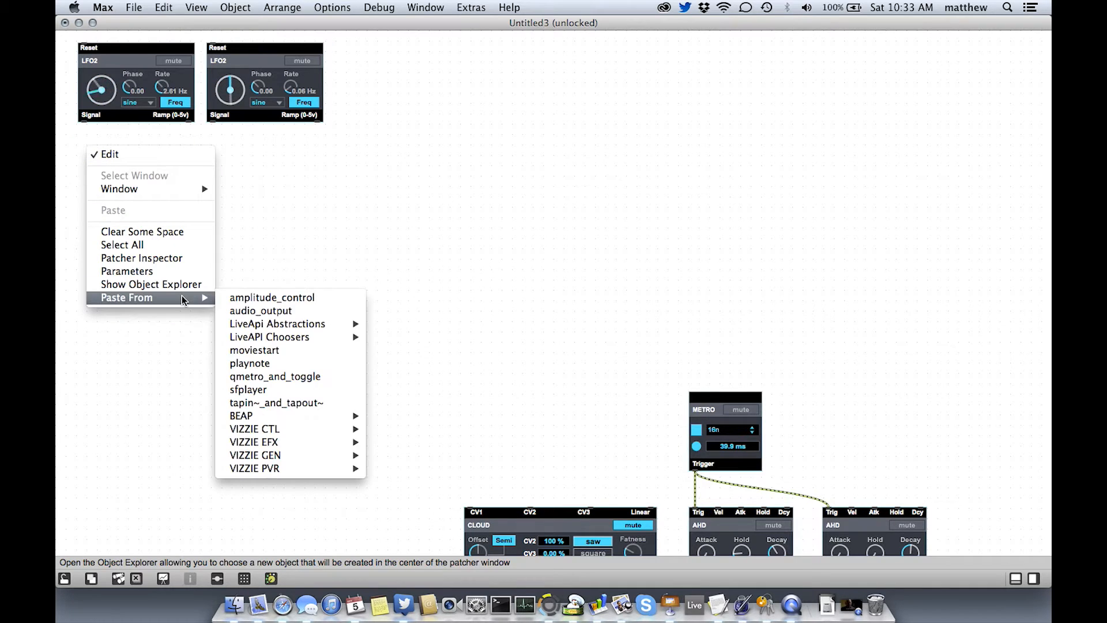
mouse_move(302, 415)
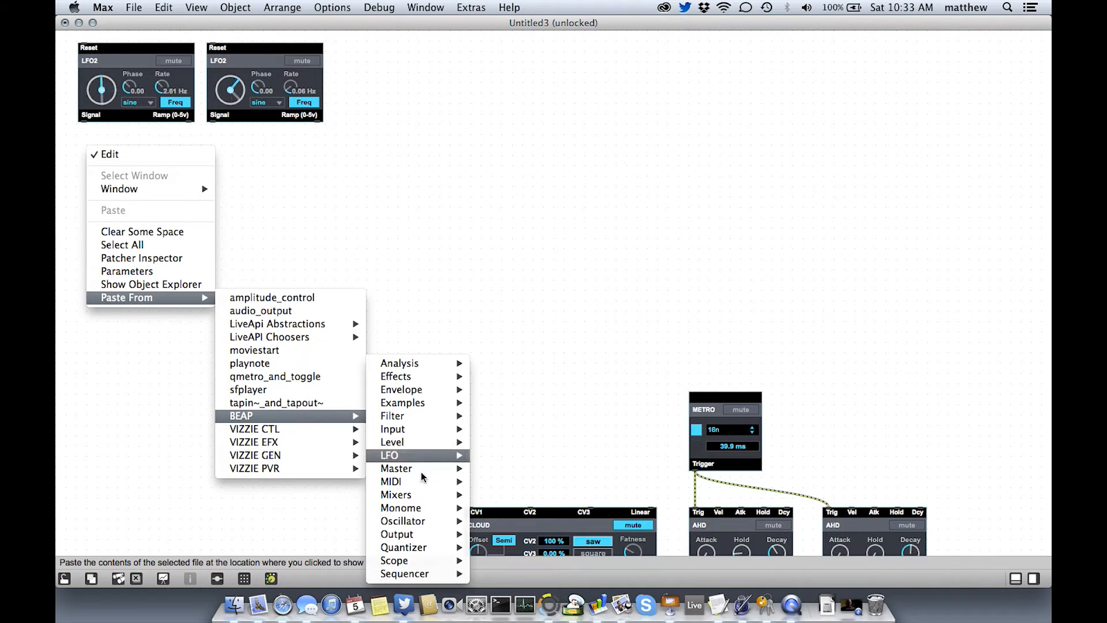
mouse_move(421, 495)
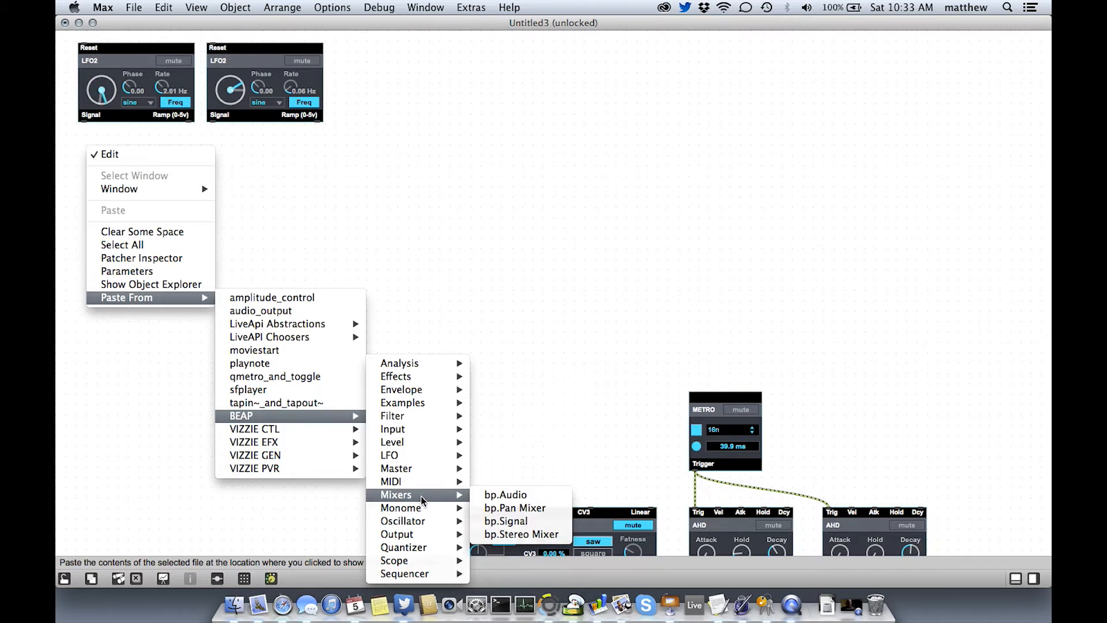
click(507, 496)
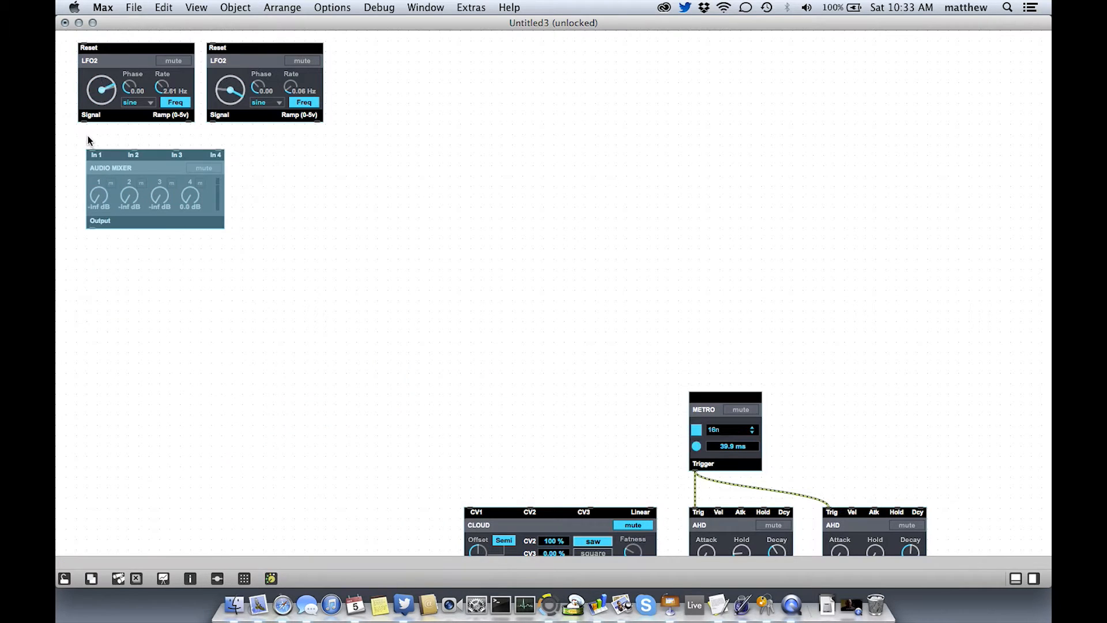
drag(83, 122, 94, 154)
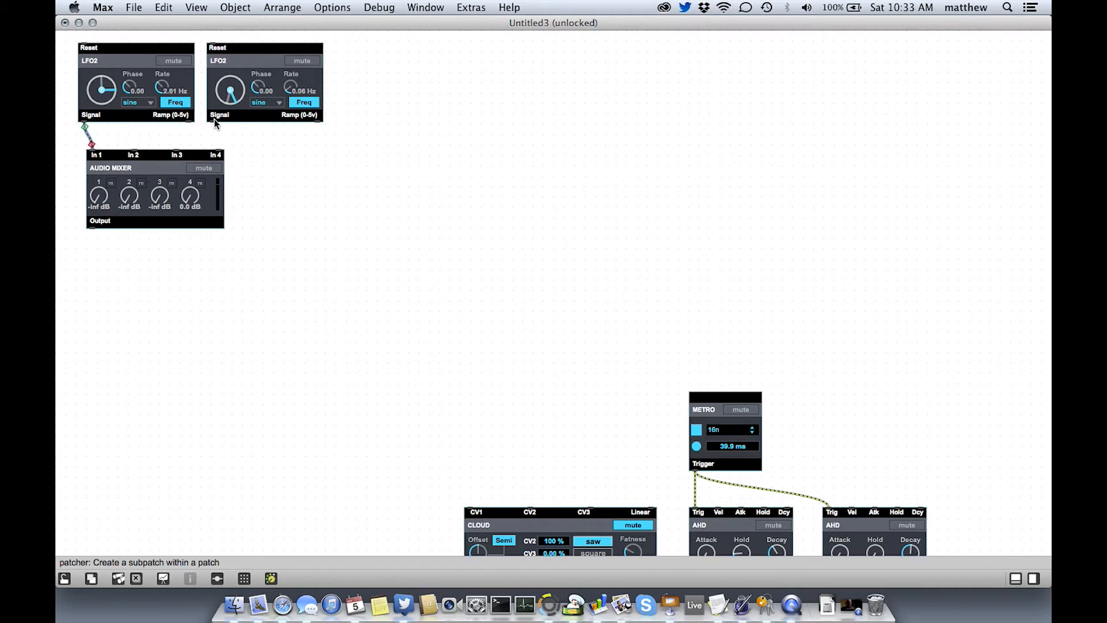
drag(214, 122, 133, 153)
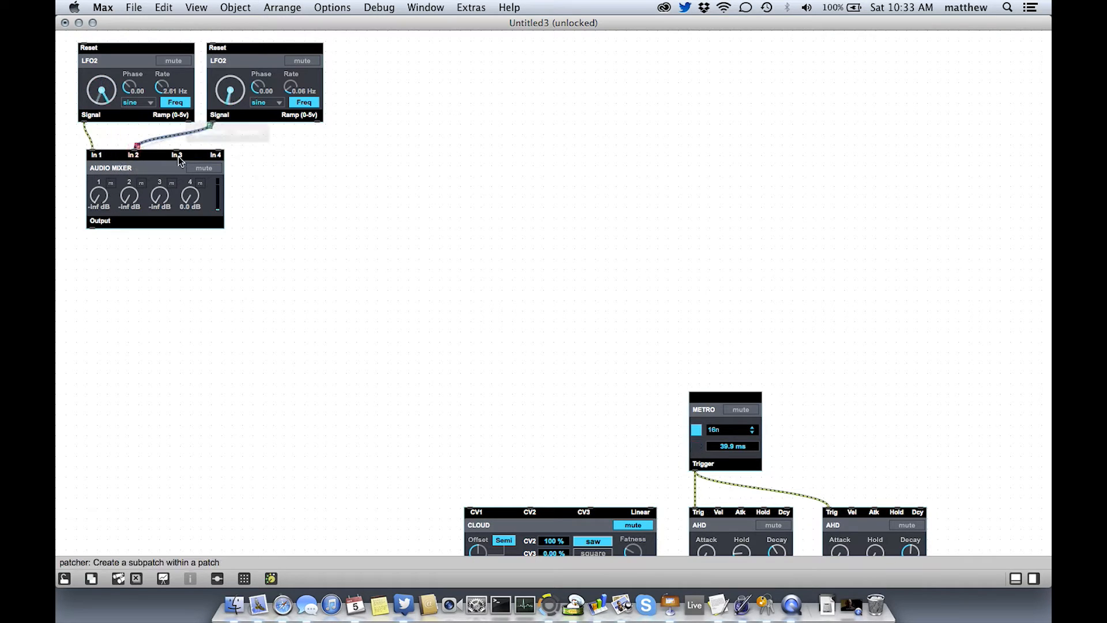
Raise mixer channel 1 to about -18 dB and channel 2 to -19 dB, and align the mixer under the first LFO.
drag(103, 197, 573, 126)
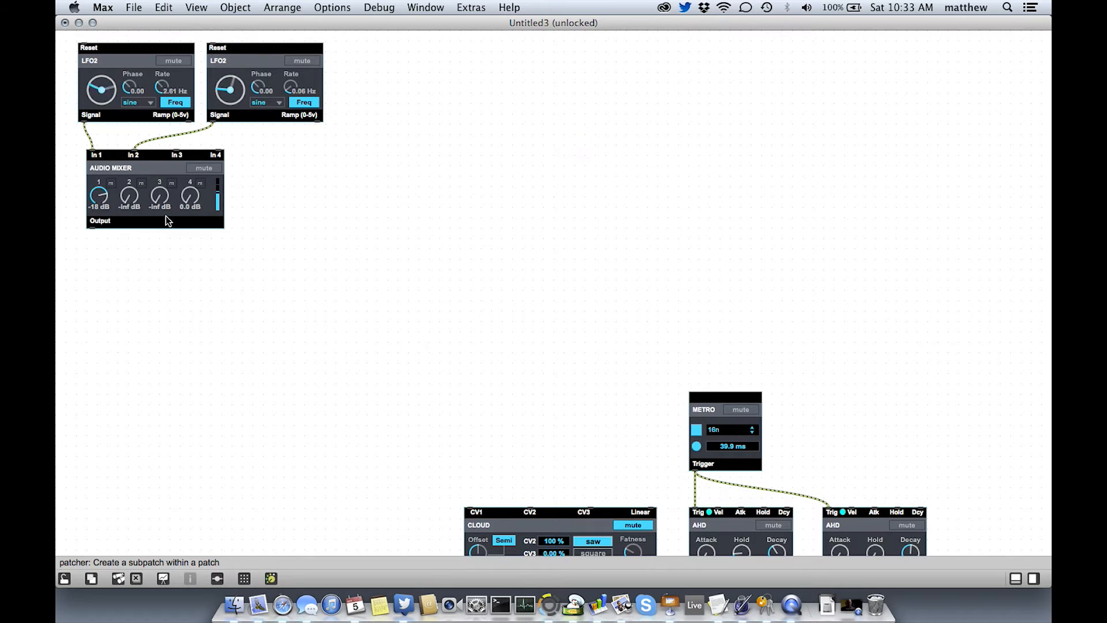
drag(117, 206, 556, 296)
drag(571, 169, 571, 151)
mouse_move(163, 174)
mouse_down()
mouse_move(145, 172)
mouse_move(158, 171)
mouse_up()
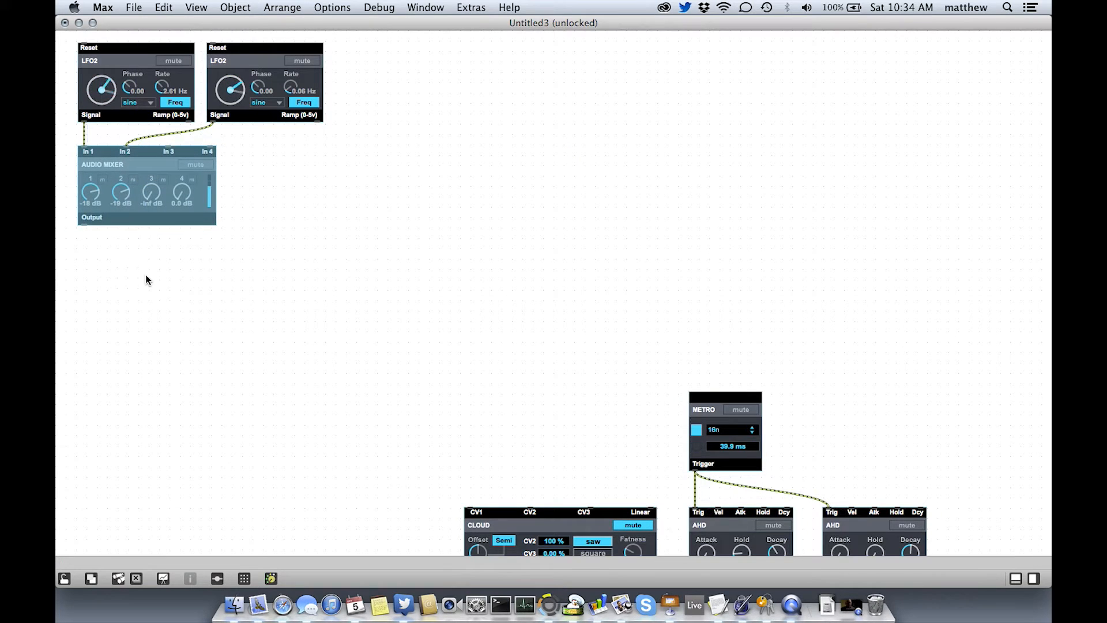
Add a BEAP Scope module directly below the Audio Mixer and connect the mixer's output to its signal input.
right_click(107, 265)
mouse_move(217, 417)
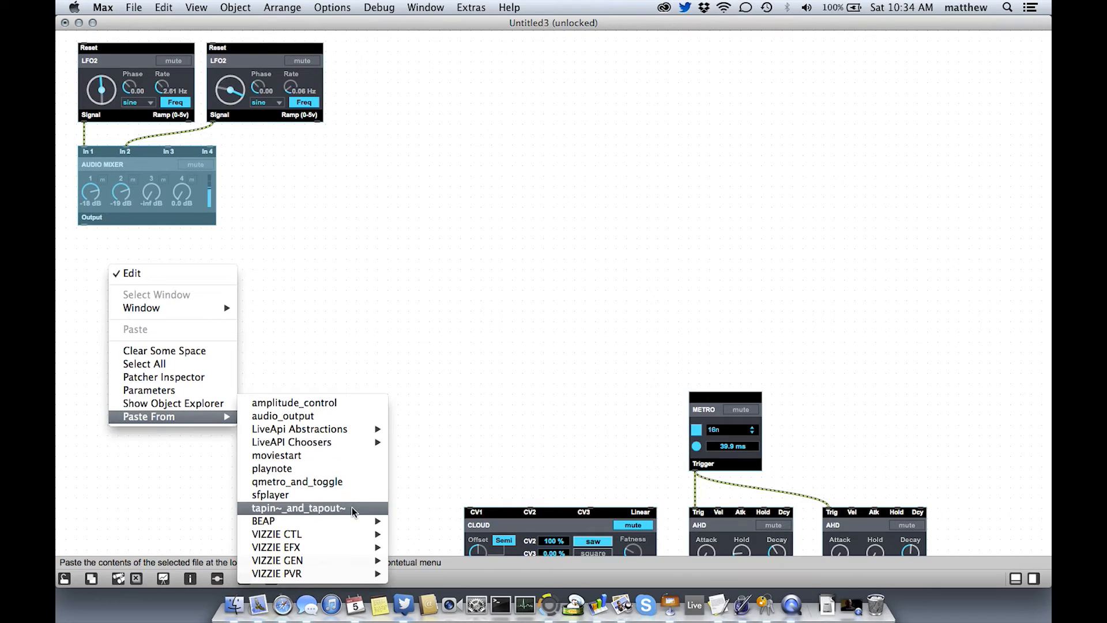
mouse_move(352, 519)
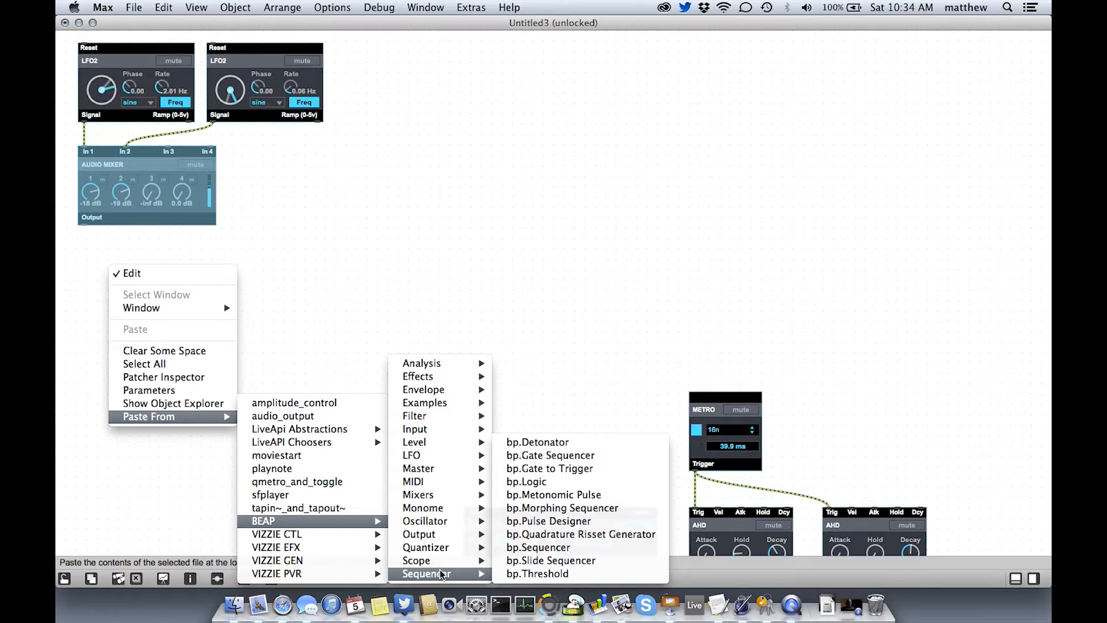
mouse_move(441, 562)
click(528, 522)
drag(169, 317, 139, 289)
drag(84, 224, 116, 254)
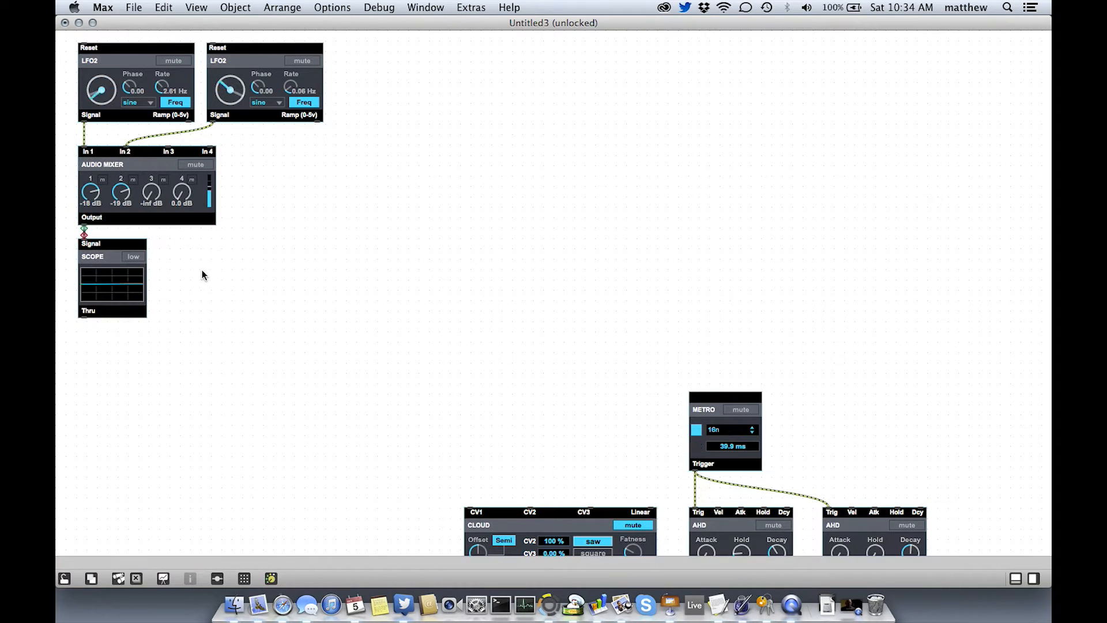
Raise mixer channel 2 to -9.1 dB and set the second LFO2's rate to 0.08 Hz.
drag(127, 195, 124, 177)
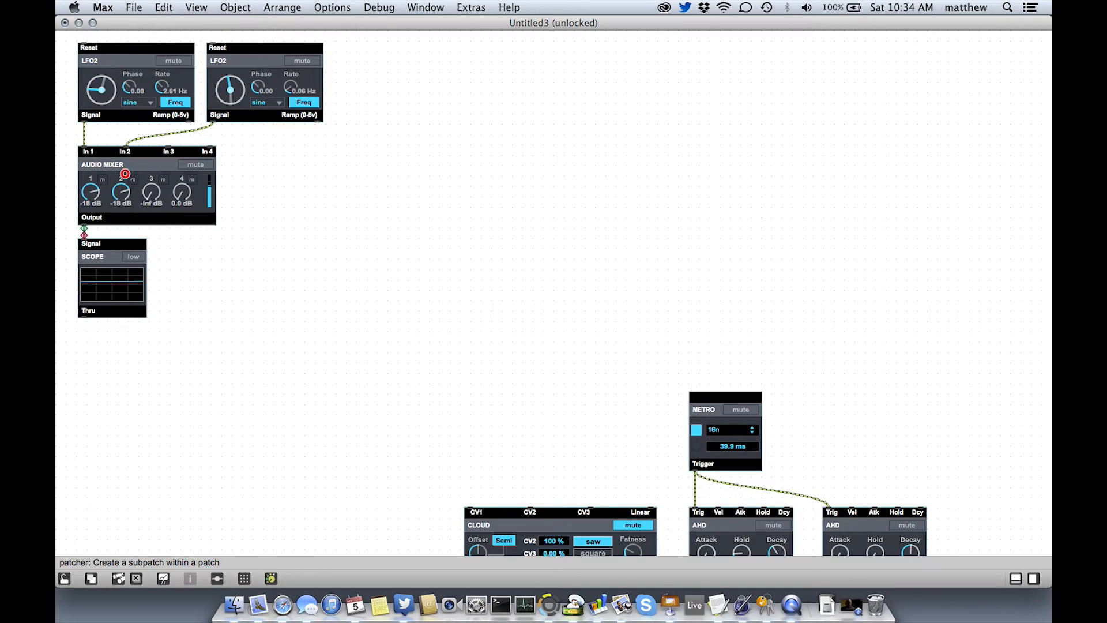
drag(150, 118, 173, 68)
drag(291, 85, 294, 72)
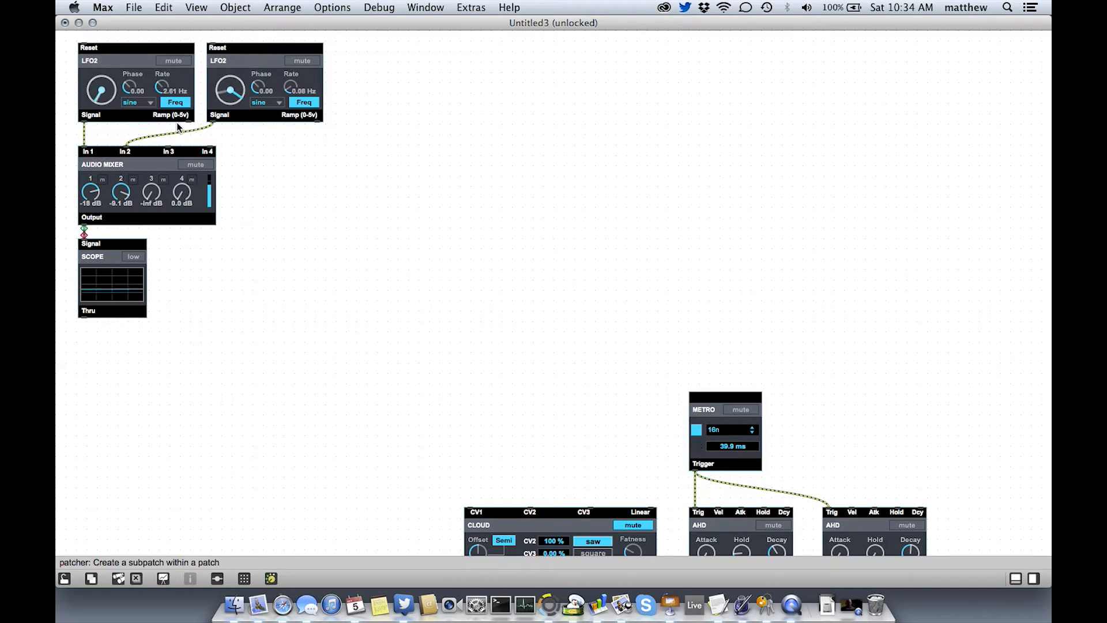
Try patching the Scope's Thru output into the Cloud's CV1, audition the Cloud briefly unmuted, and remove the patch cord.
mouse_move(85, 319)
mouse_down()
mouse_move(444, 477)
mouse_move(468, 505)
mouse_up()
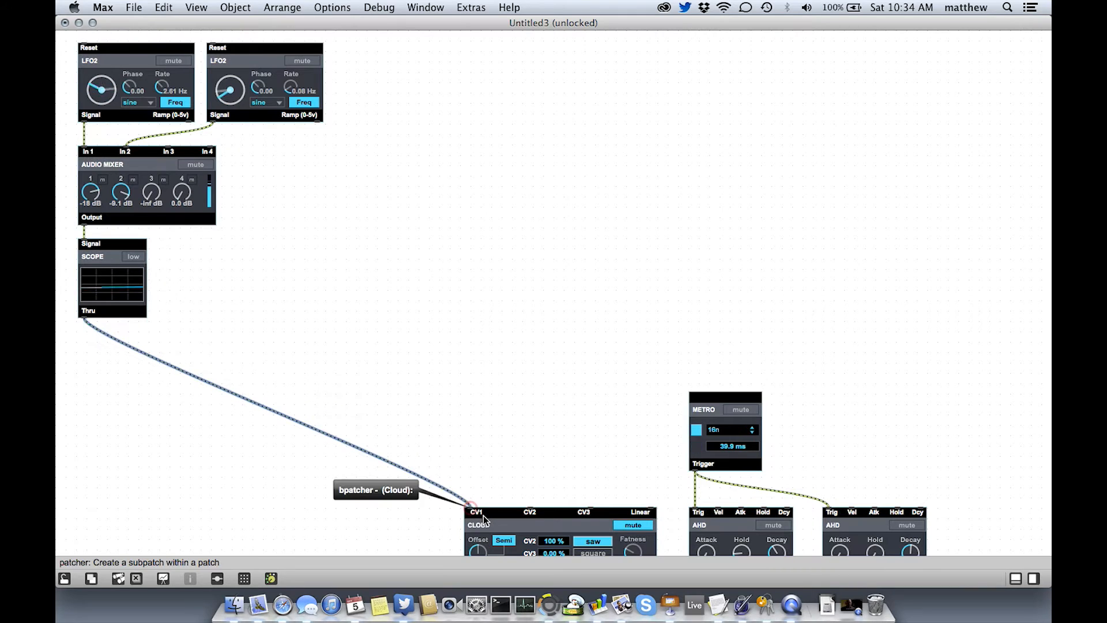
click(645, 528)
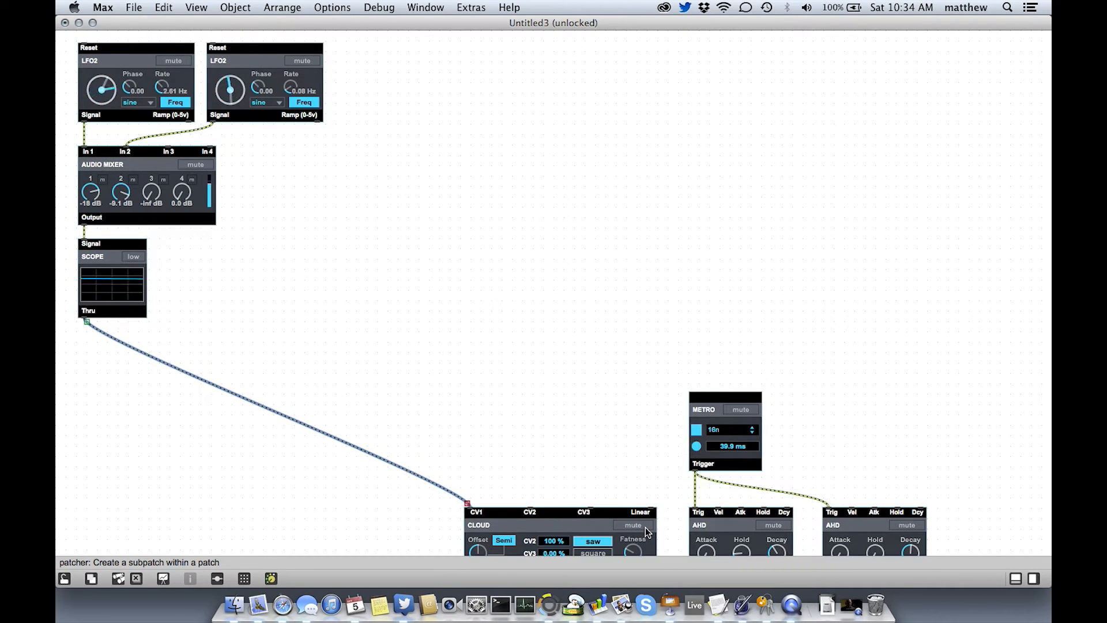
click(645, 527)
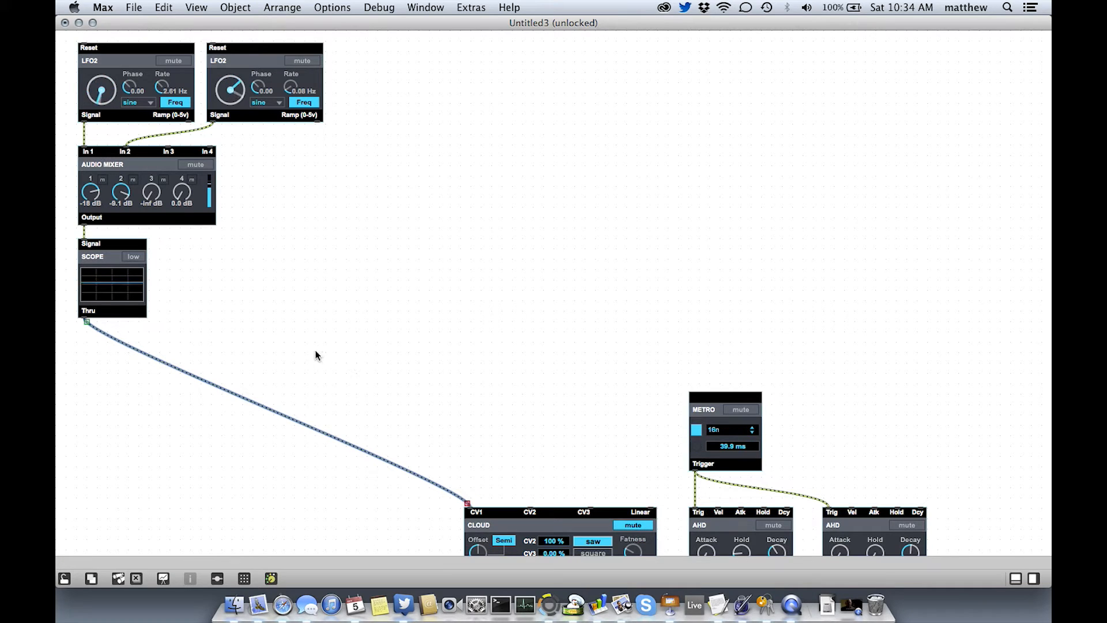
key(BackSpace)
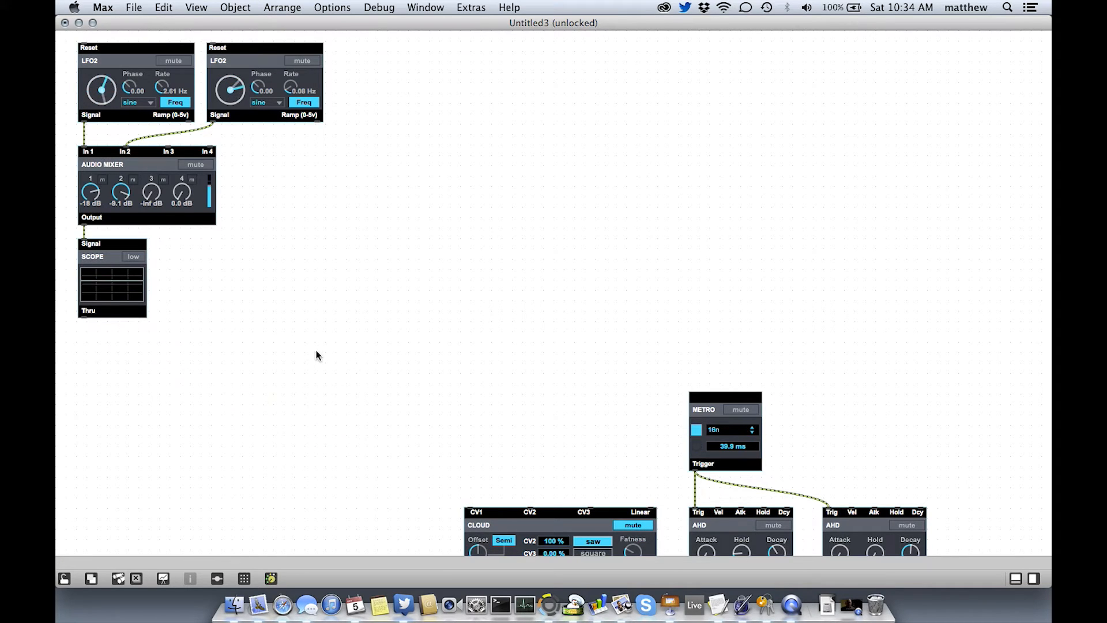
Add a BEAP Quantizer module directly below the Scope and connect the Scope's Thru output to its signal input.
right_click(95, 349)
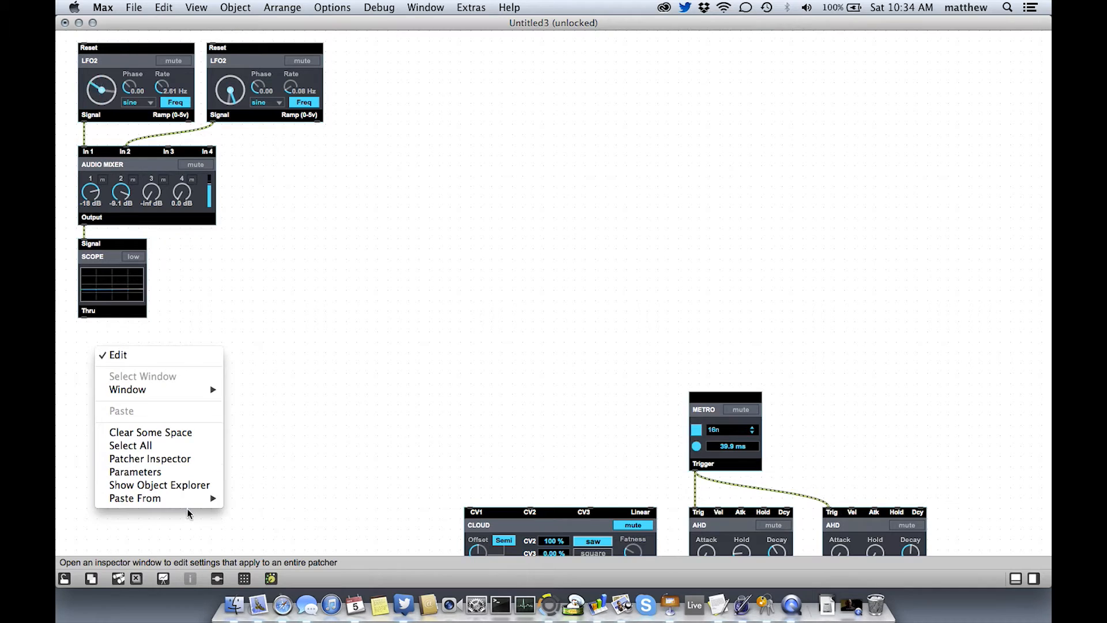
mouse_move(190, 499)
mouse_move(273, 522)
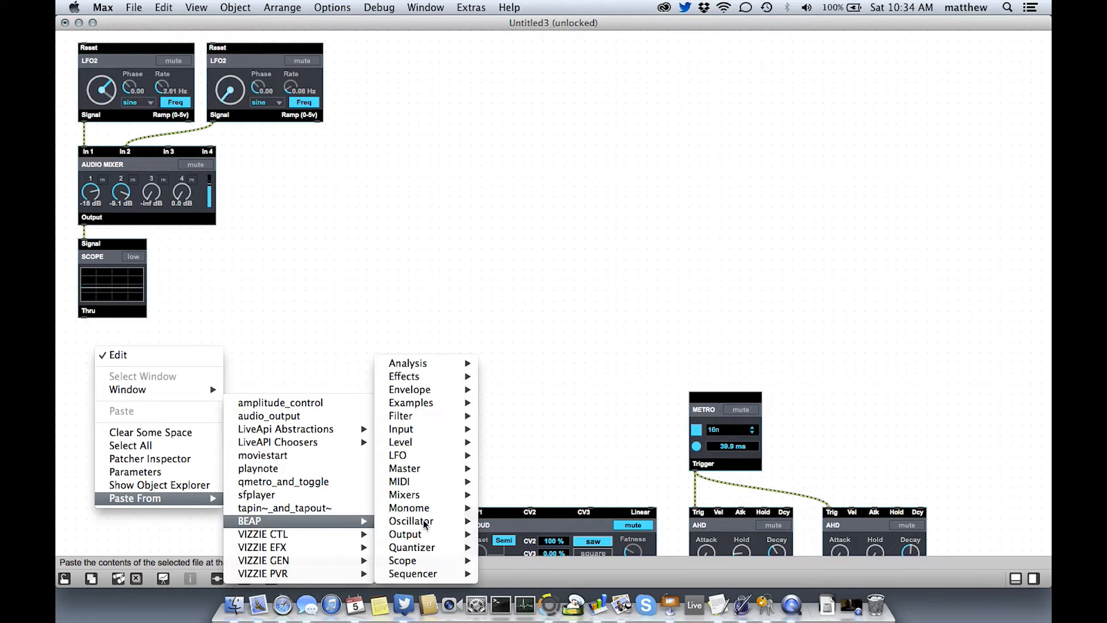
mouse_move(429, 549)
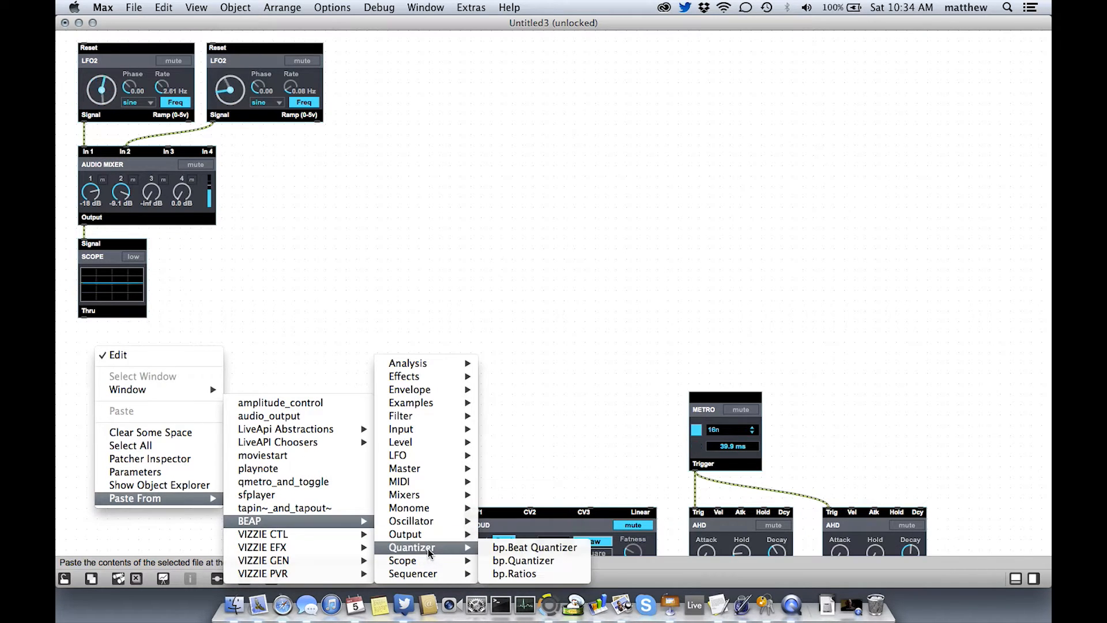
click(519, 560)
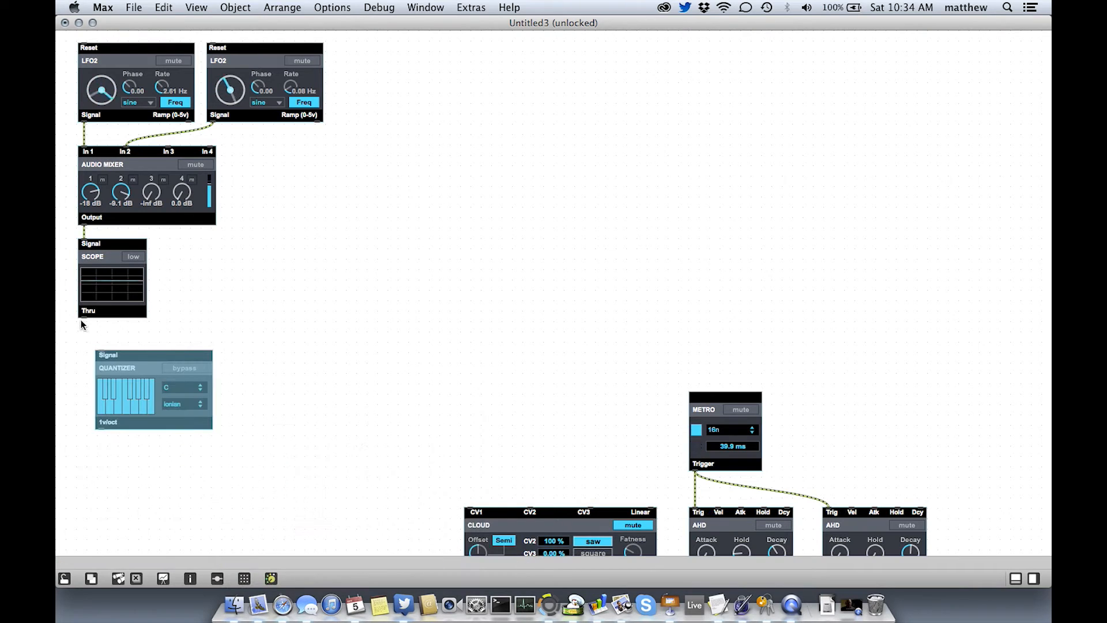
drag(81, 317, 104, 359)
Lock the patcher and set the Quantizer's scale to aeolian.
key(super+e)
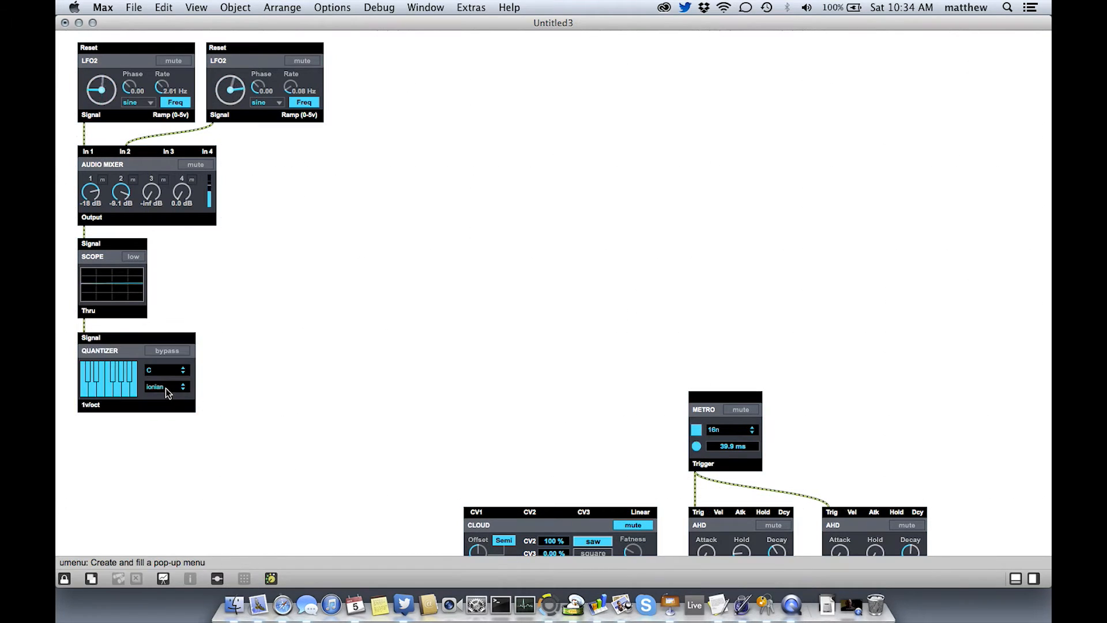
click(162, 392)
click(186, 452)
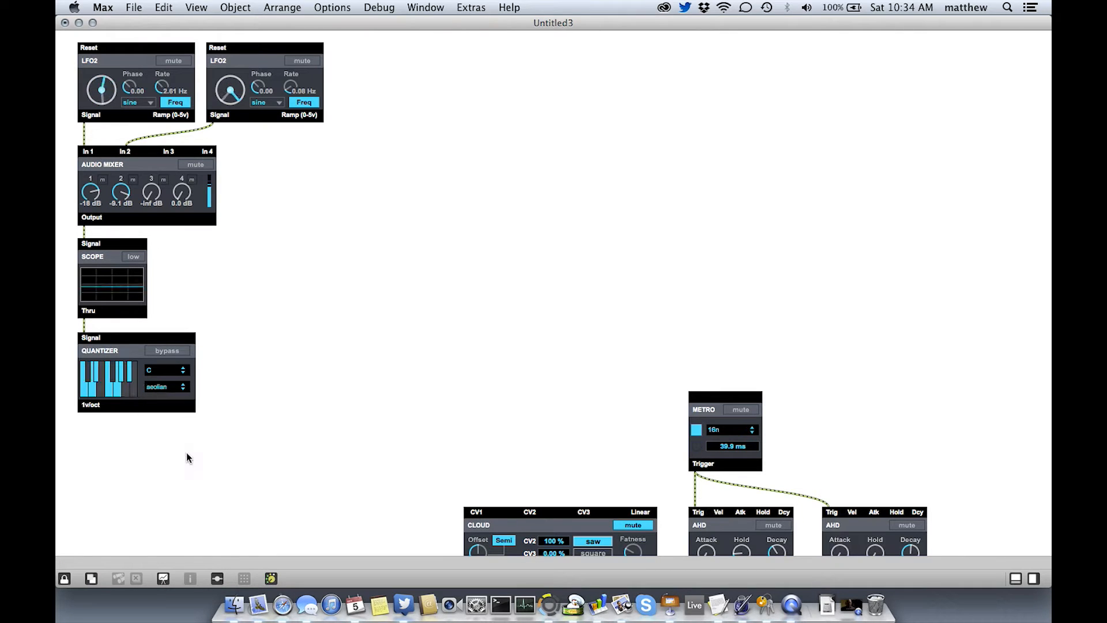
Try patching the Quantizer's 1v/oct output into the Cloud's CV1, audition the Cloud unmuted, and remove the patch cord.
key(super+e)
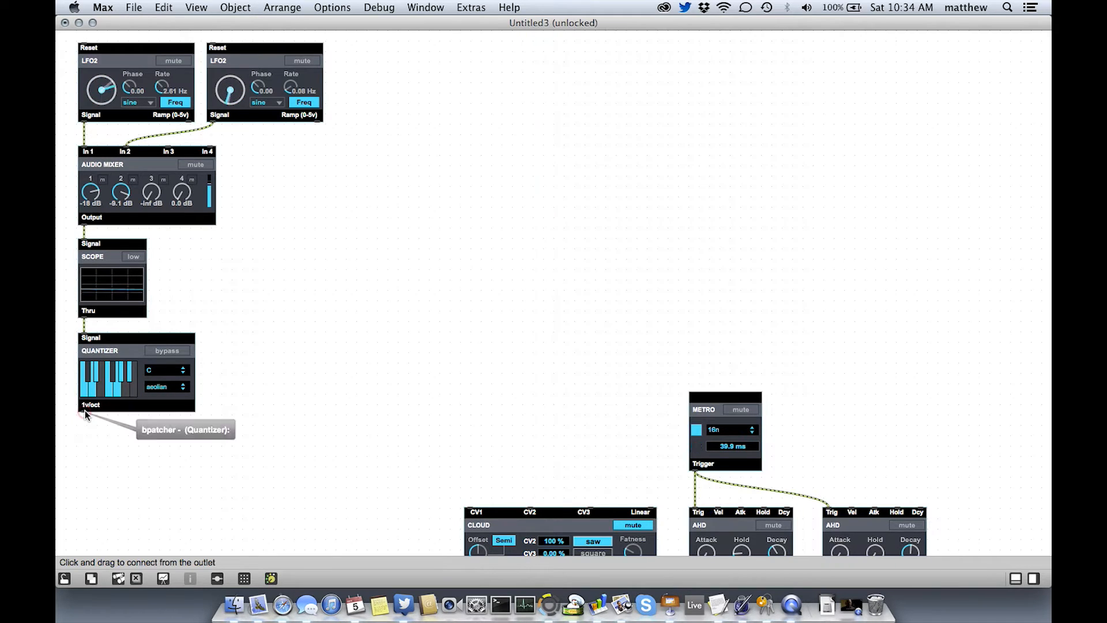
drag(85, 410, 486, 509)
click(632, 526)
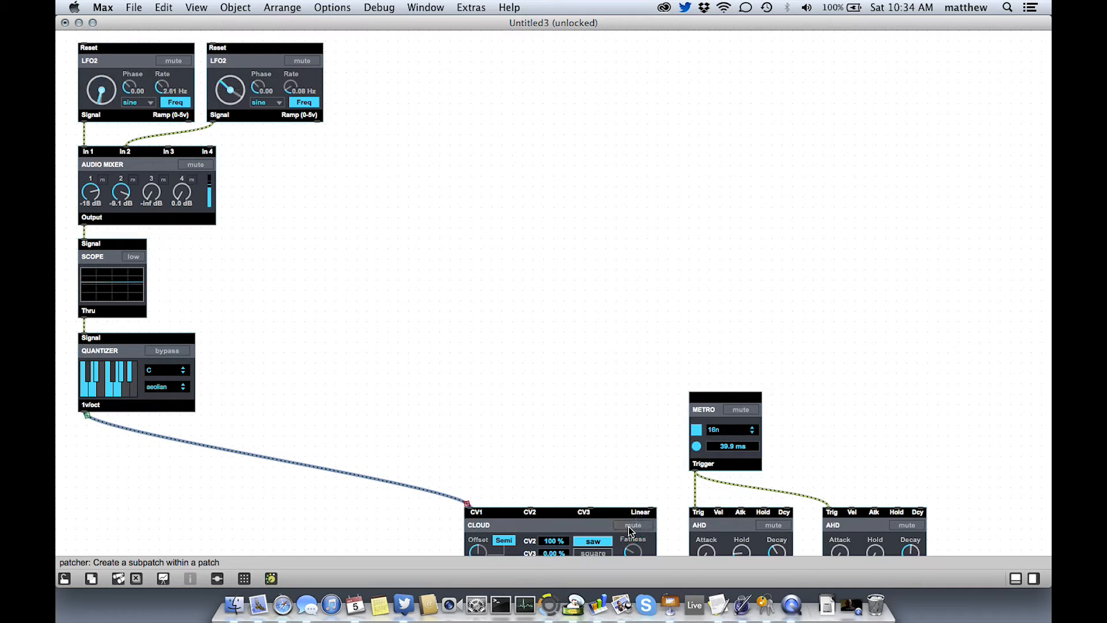
scroll(623, 362, down, 10)
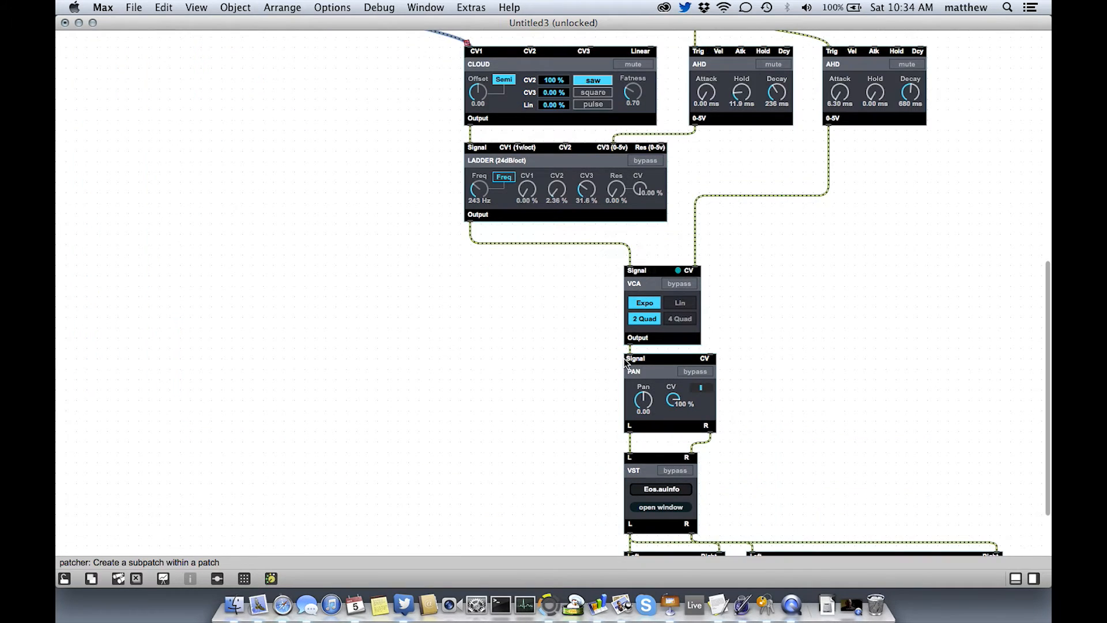
scroll(623, 362, up, 8)
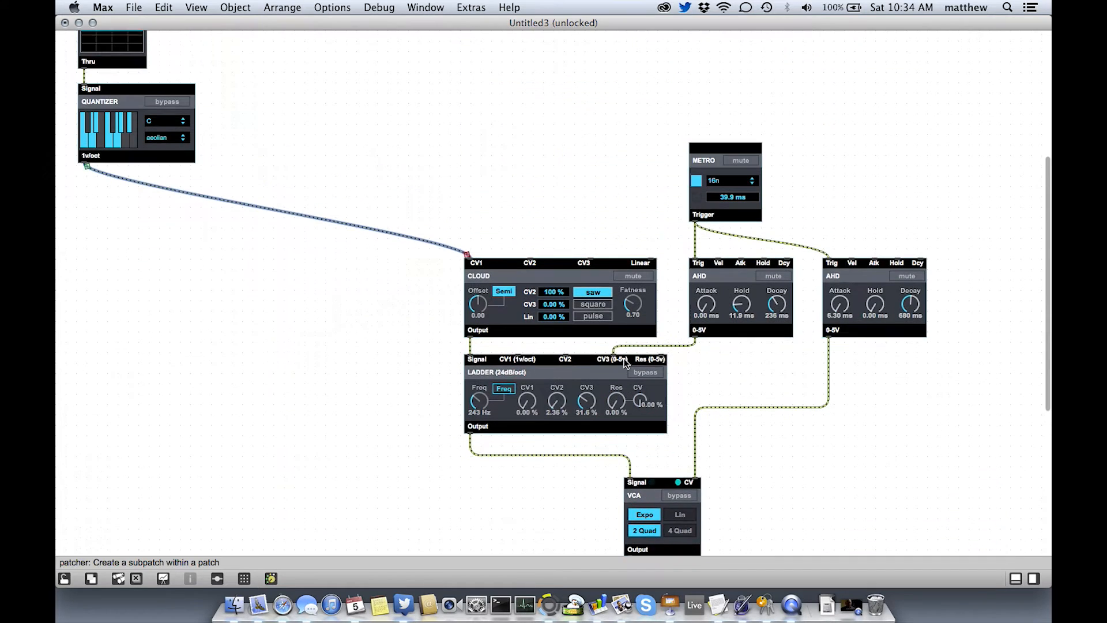
key(BackSpace)
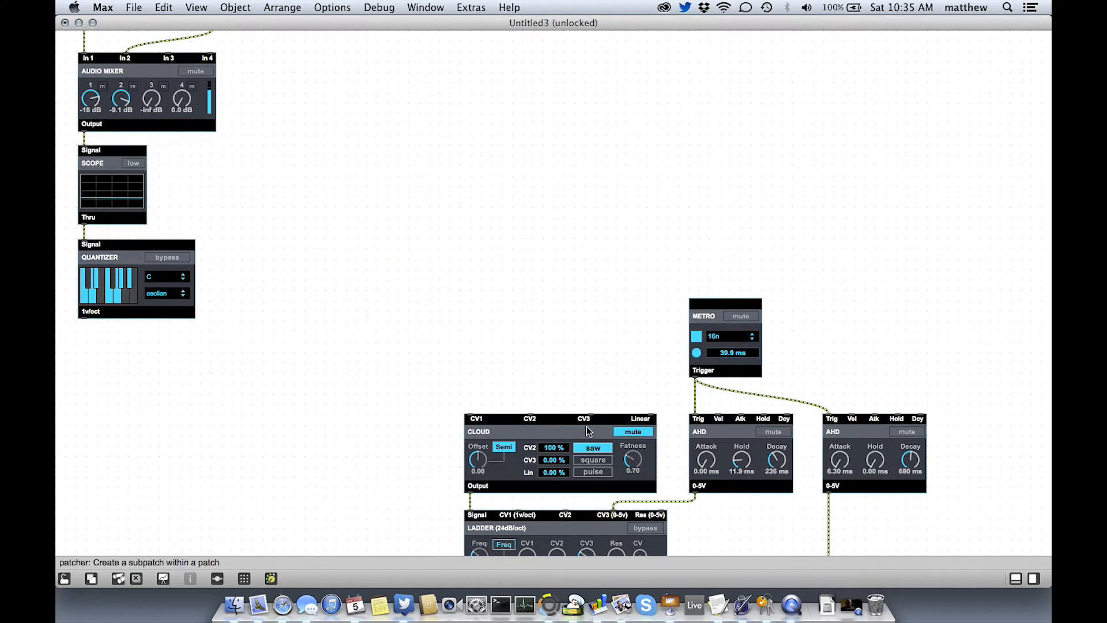
Add a BEAP Sample and Hold module aligned under the Quantizer and connect the Quantizer's 1v/oct output to its signal input.
right_click(87, 350)
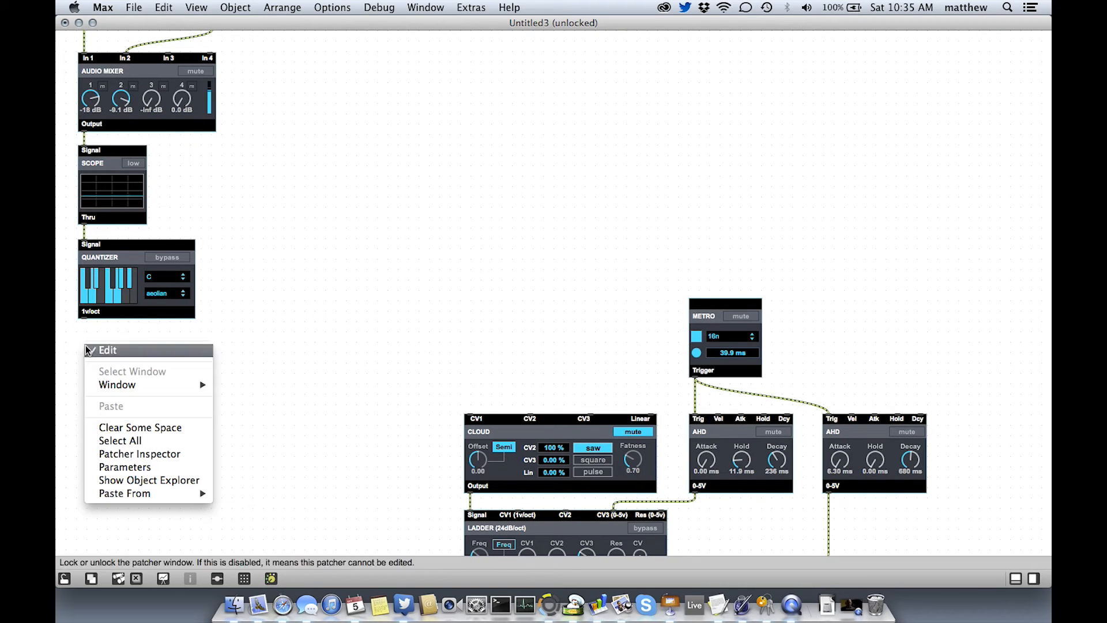
mouse_move(165, 493)
mouse_move(252, 519)
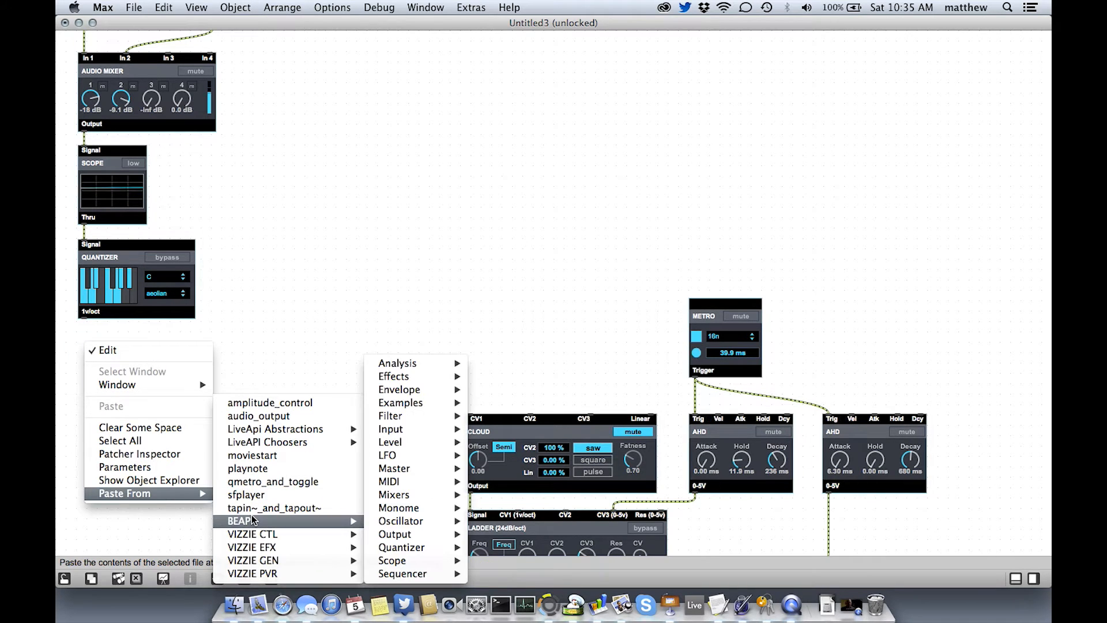
mouse_move(435, 467)
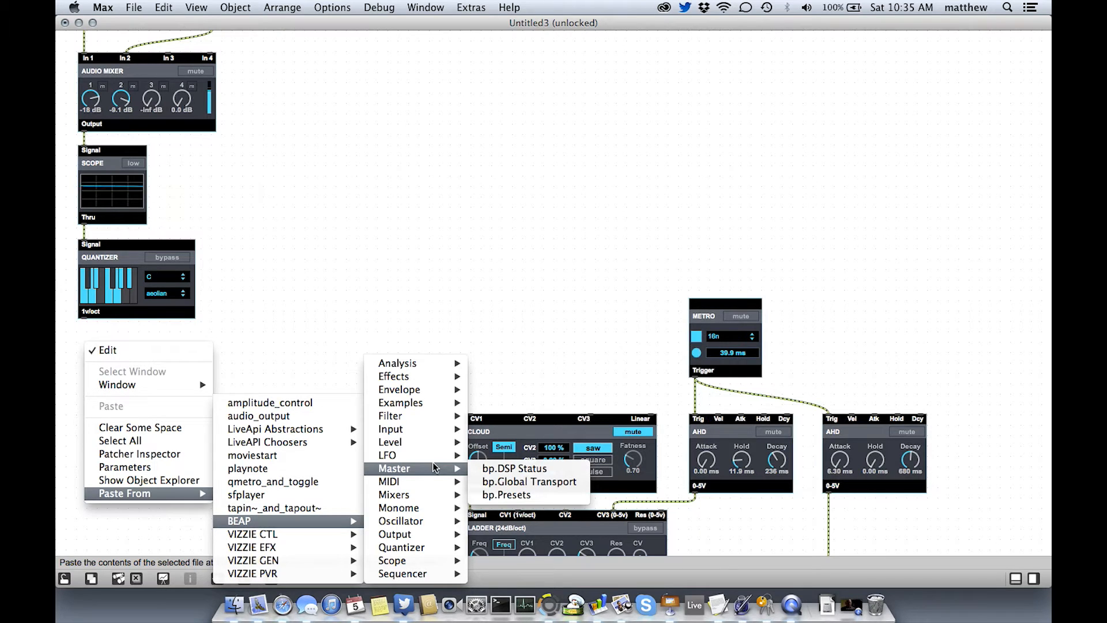
mouse_move(409, 443)
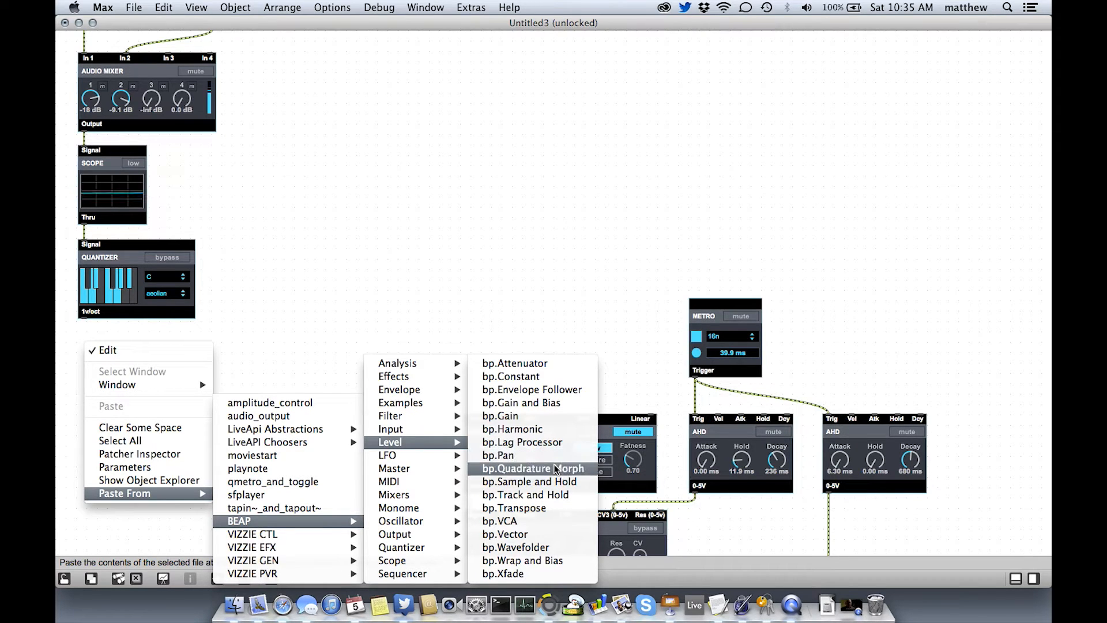
click(553, 481)
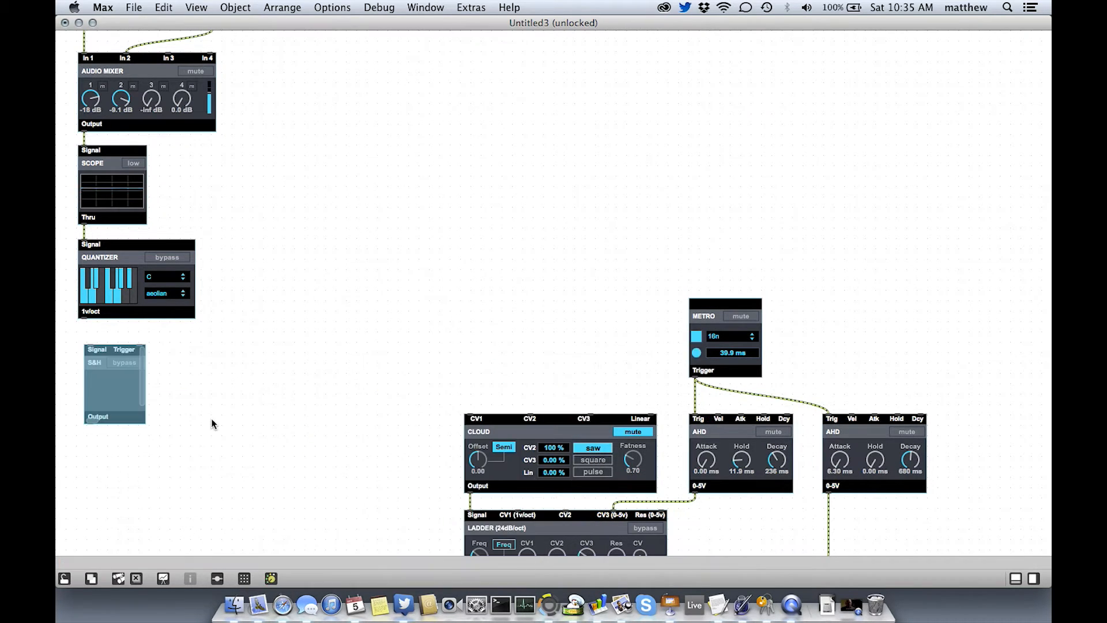
drag(84, 322, 86, 349)
drag(101, 371, 96, 373)
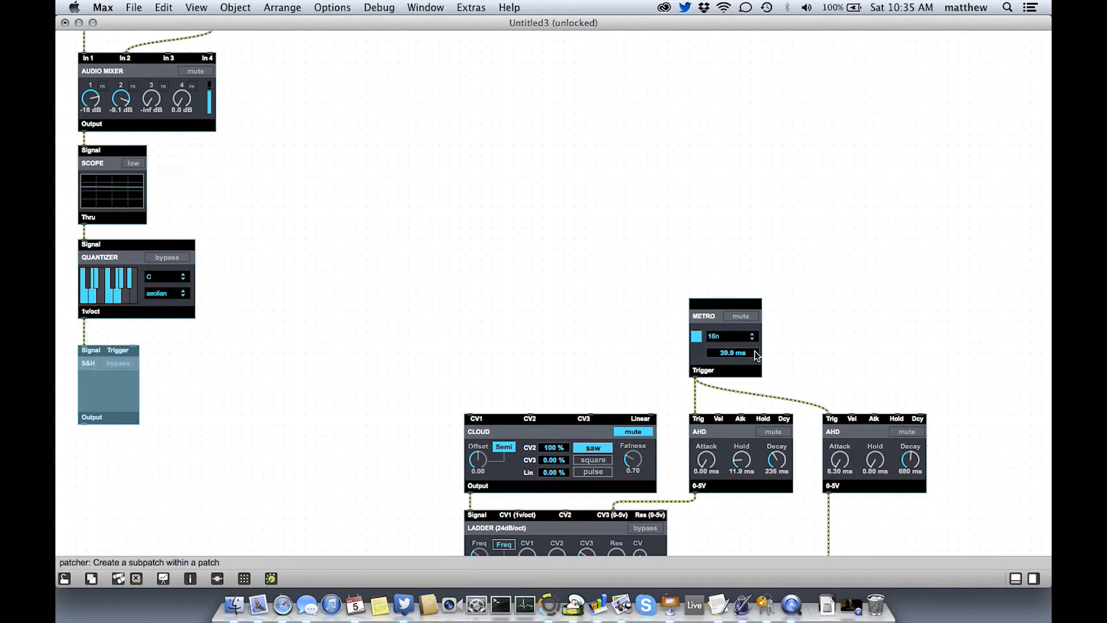
Connect the Metro's trigger to the S&H trigger input, patch the S&H output into the Cloud's CV1, and unmute the Cloud.
drag(694, 378, 137, 344)
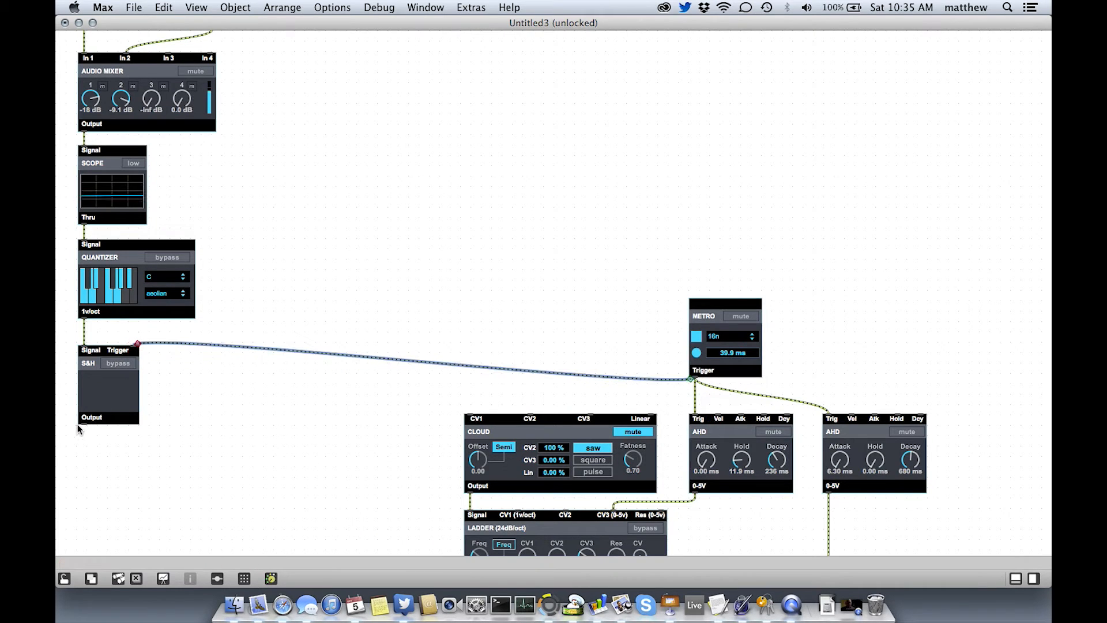
drag(82, 425, 480, 445)
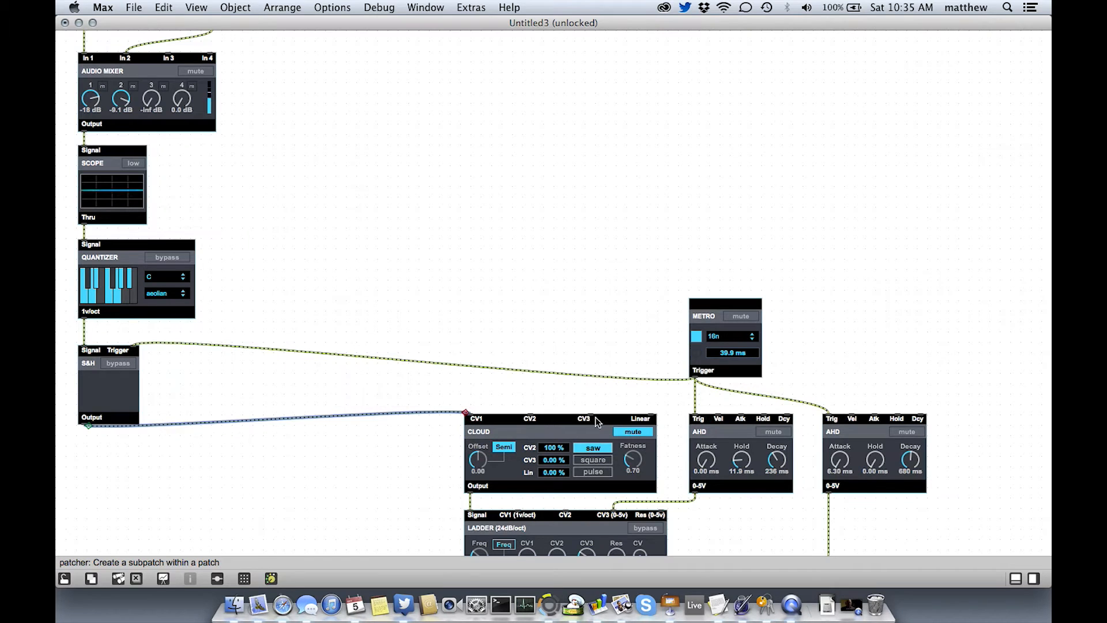
click(632, 434)
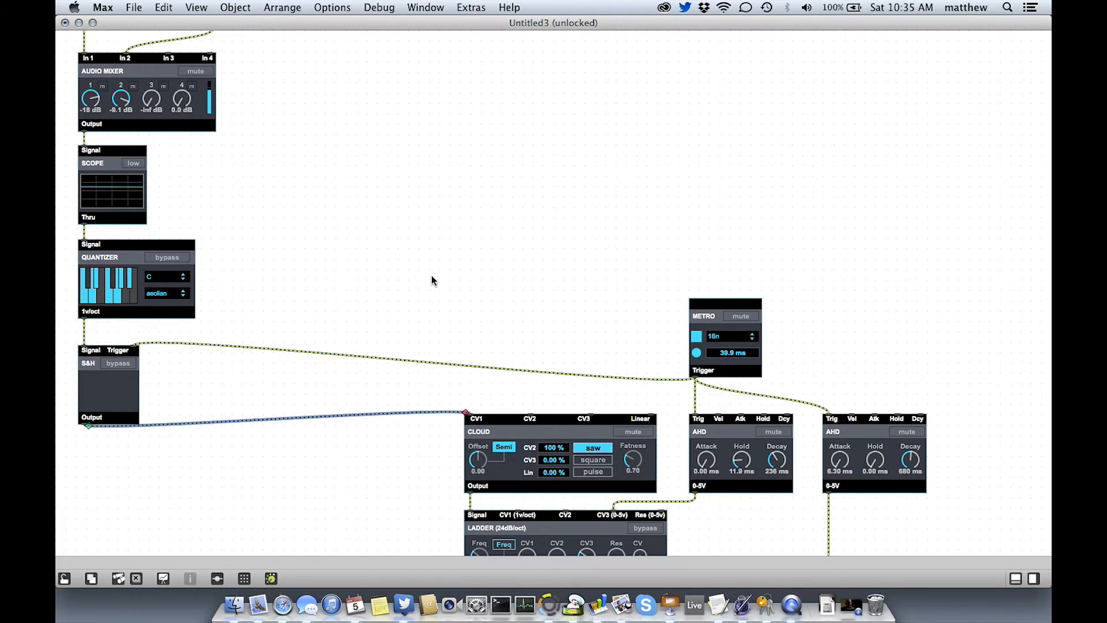
Set Audio Mixer channel 1 to -14 dB and channel 2 to -8.8 dB.
scroll(432, 277, down, 15)
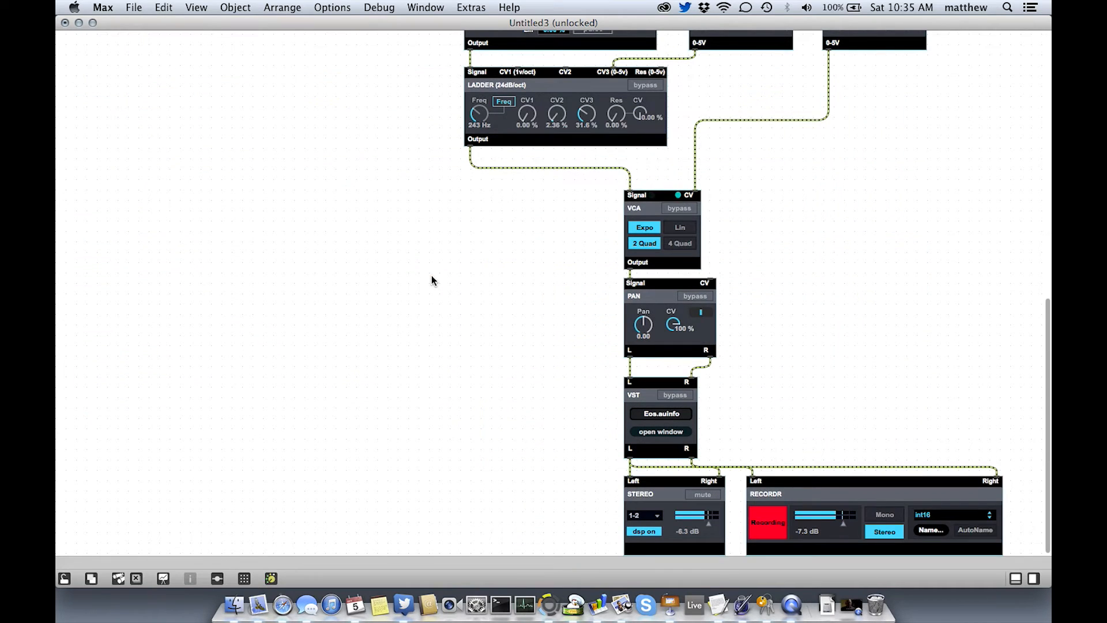
scroll(431, 277, up, 18)
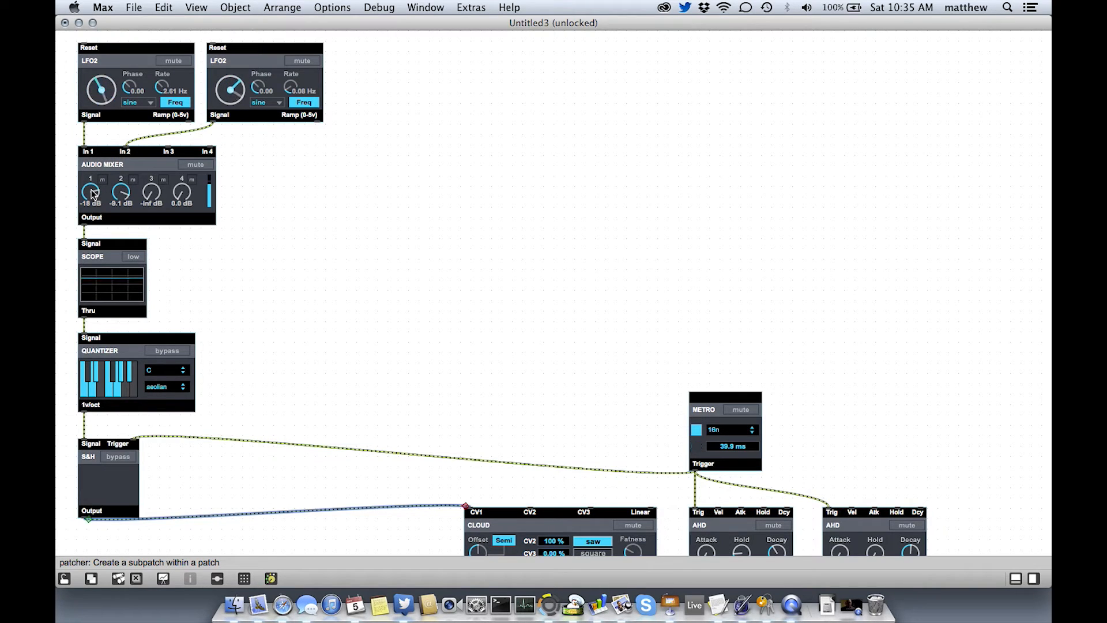
mouse_move(92, 193)
mouse_down()
mouse_move(116, 105)
mouse_move(111, 124)
mouse_up()
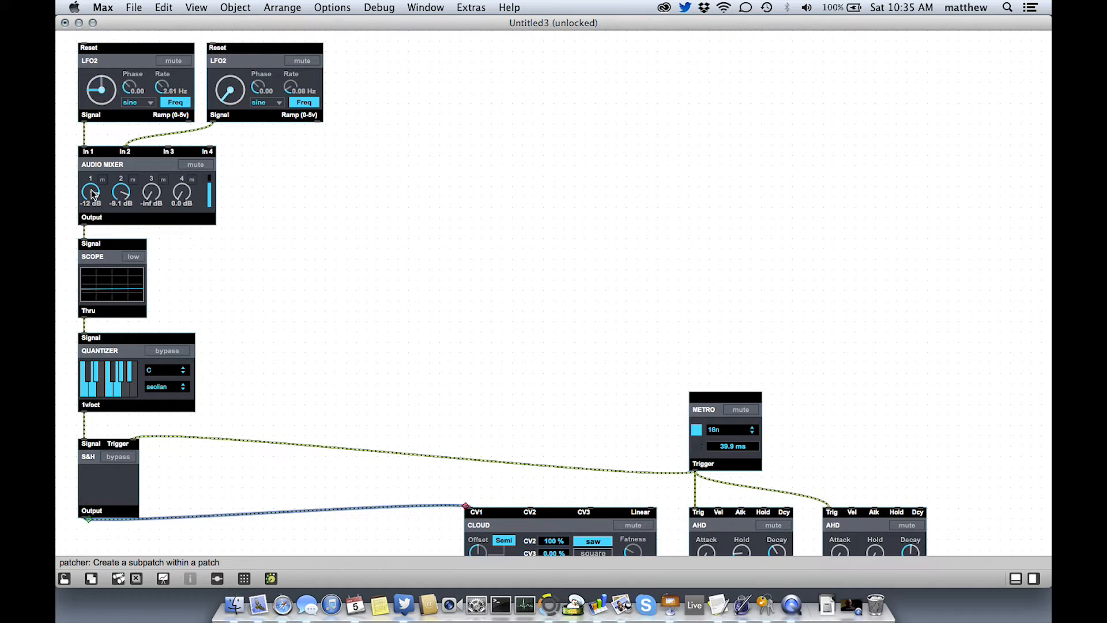
drag(117, 195, 117, 167)
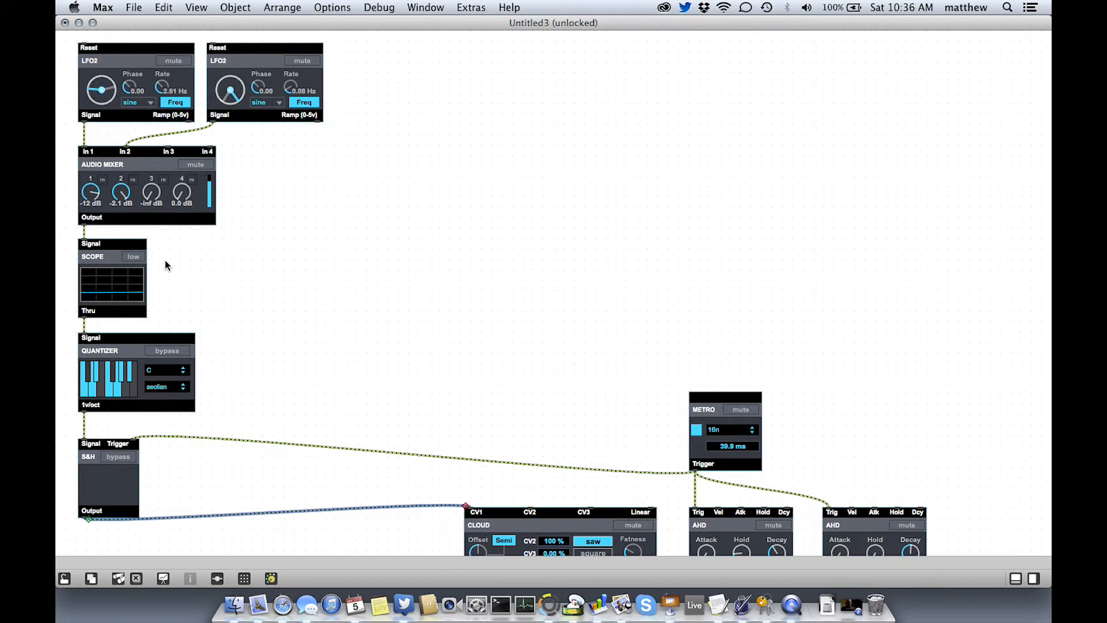
drag(121, 192, 124, 267)
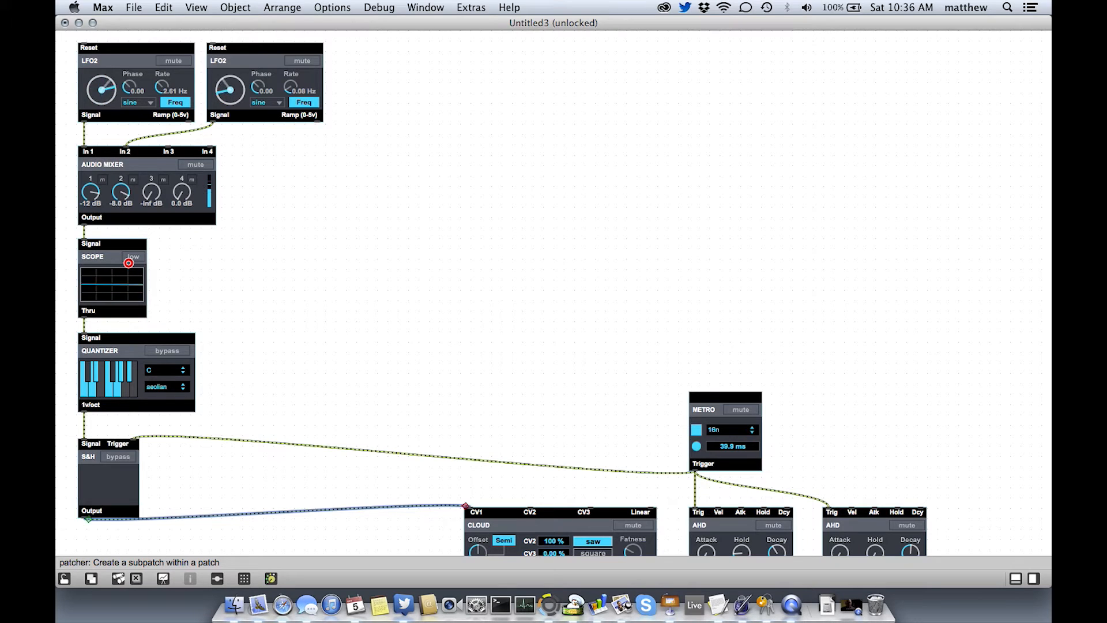
click(121, 193)
mouse_move(121, 194)
mouse_down()
mouse_move(91, 206)
mouse_move(91, 194)
mouse_up()
click(90, 196)
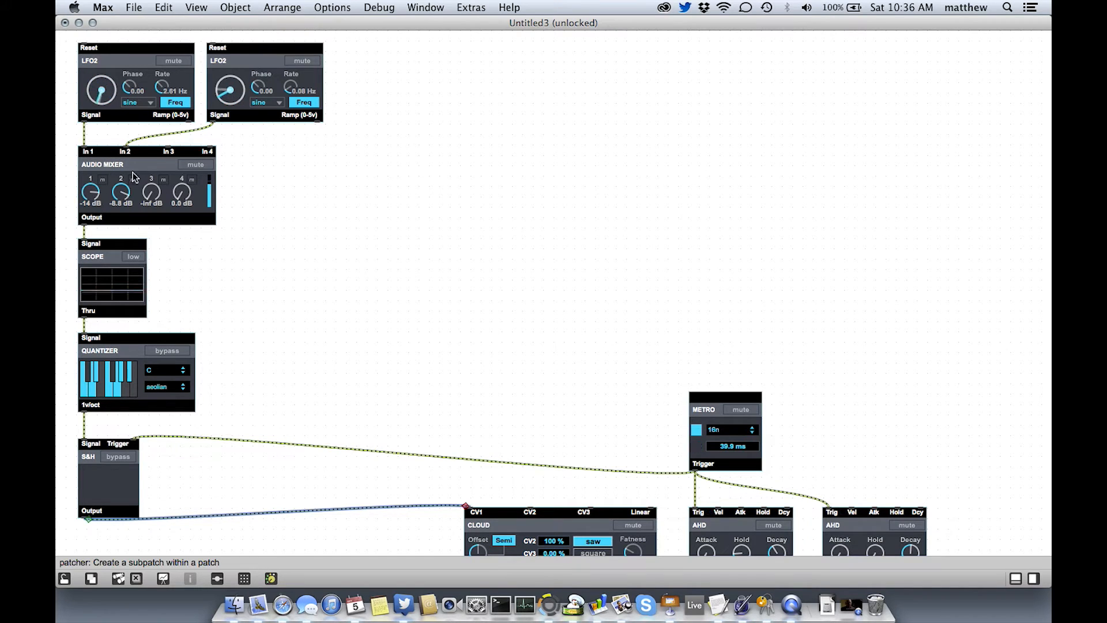
Set the first LFO2's rate to 1.49 Hz and its waveform to up.
drag(167, 90, 163, 102)
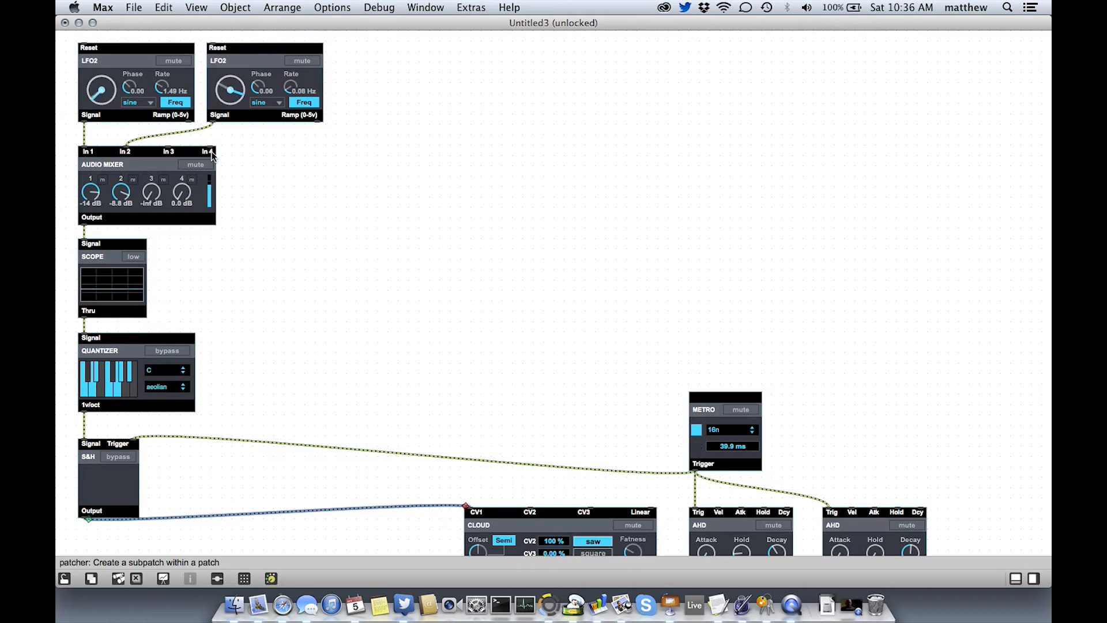
click(144, 104)
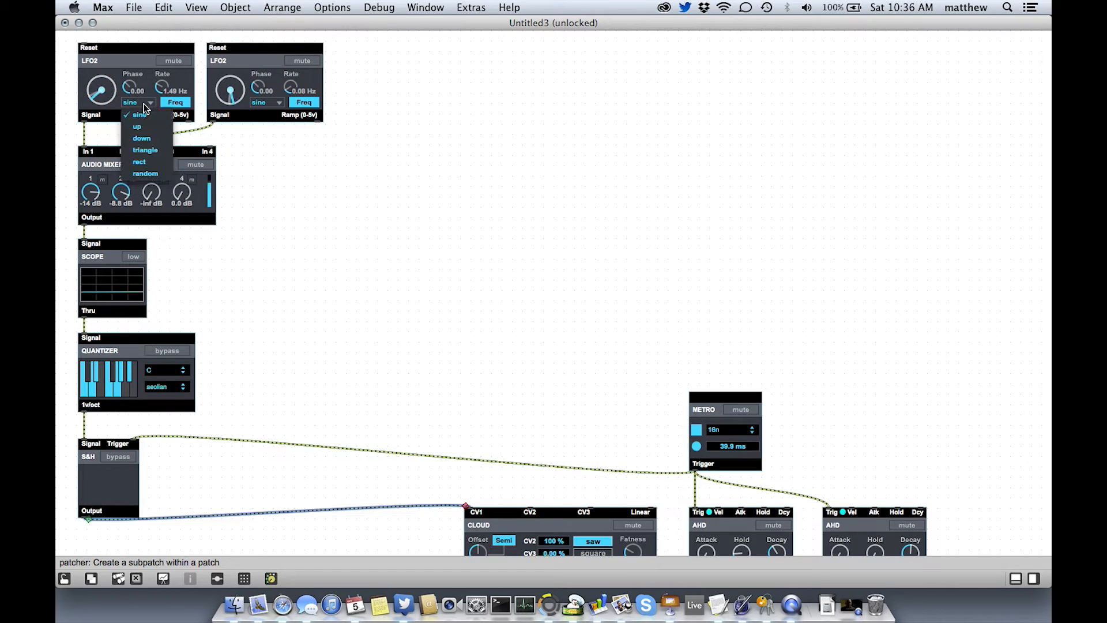
click(151, 127)
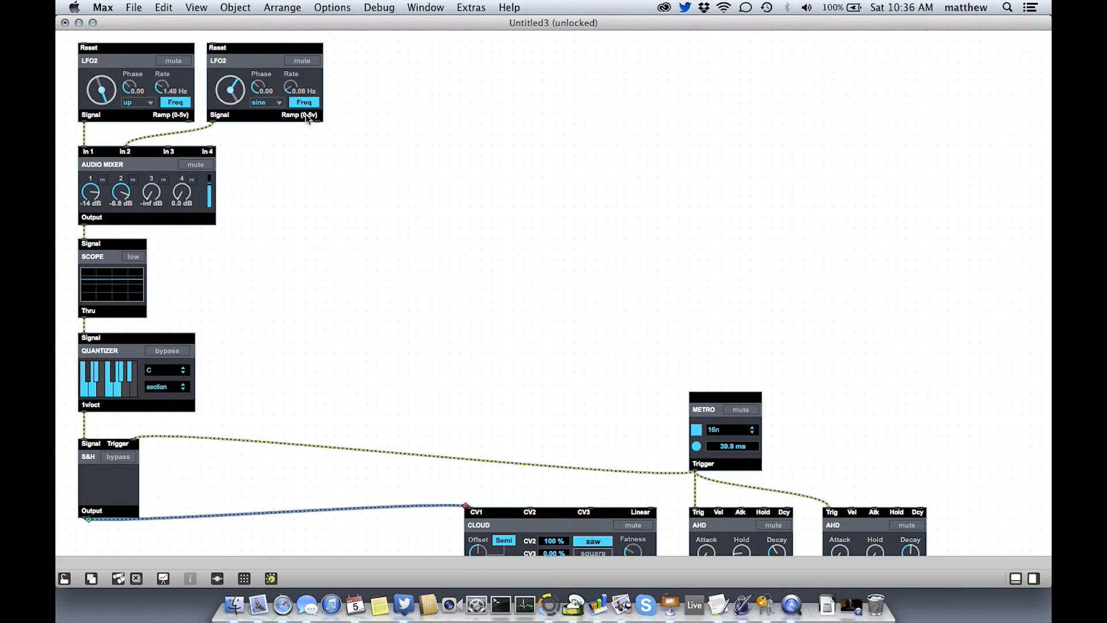
Switch both LFO2 modules from Freq to Sync mode, with the first LFO2's rate at 1/6.
click(178, 103)
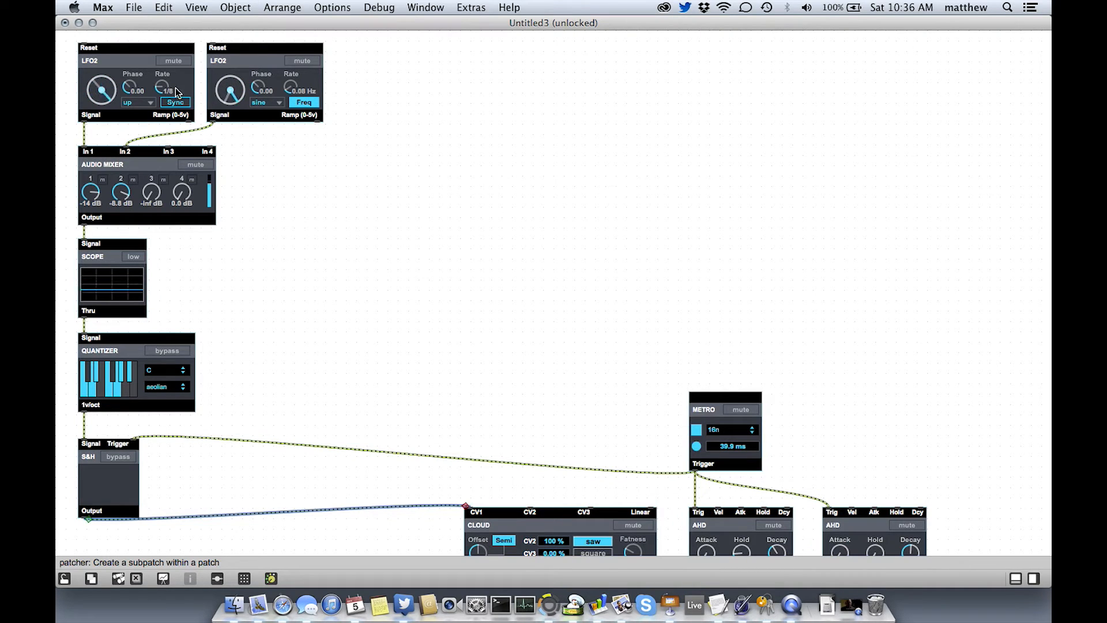
super+click(279, 151)
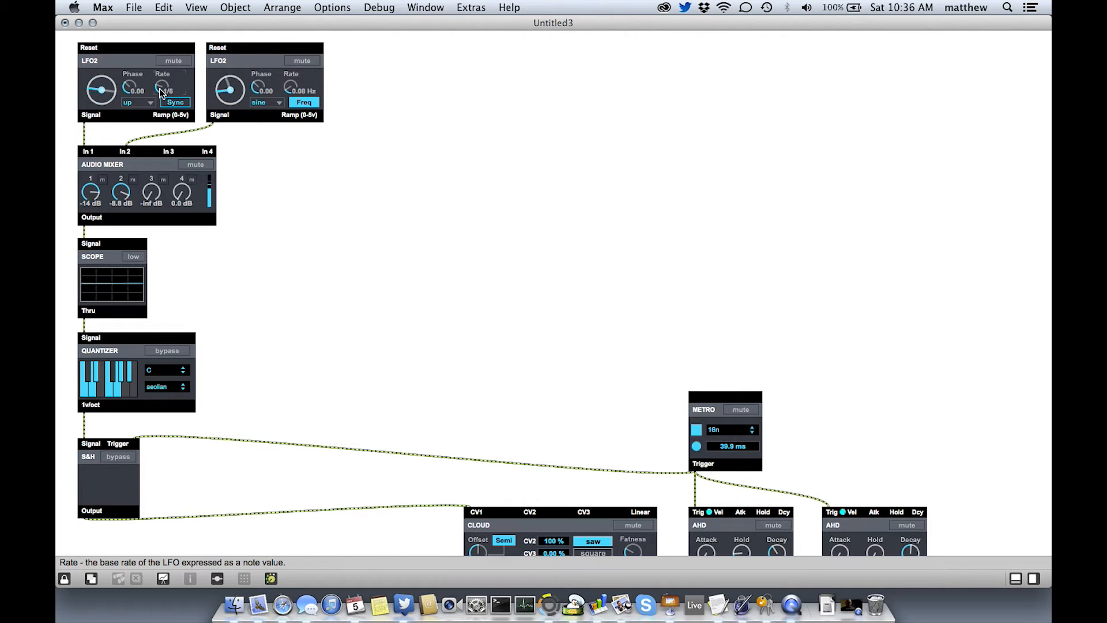
click(304, 102)
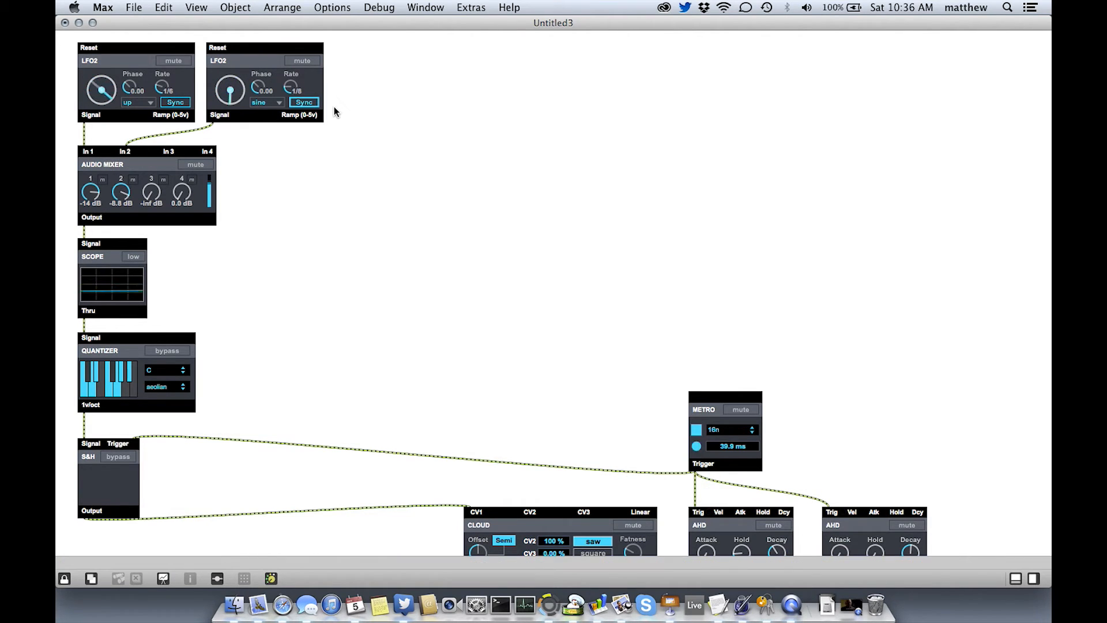
Set the second LFO2's rate to 3 and its waveform to up.
scroll(329, 103, down, 1)
super+click(371, 122)
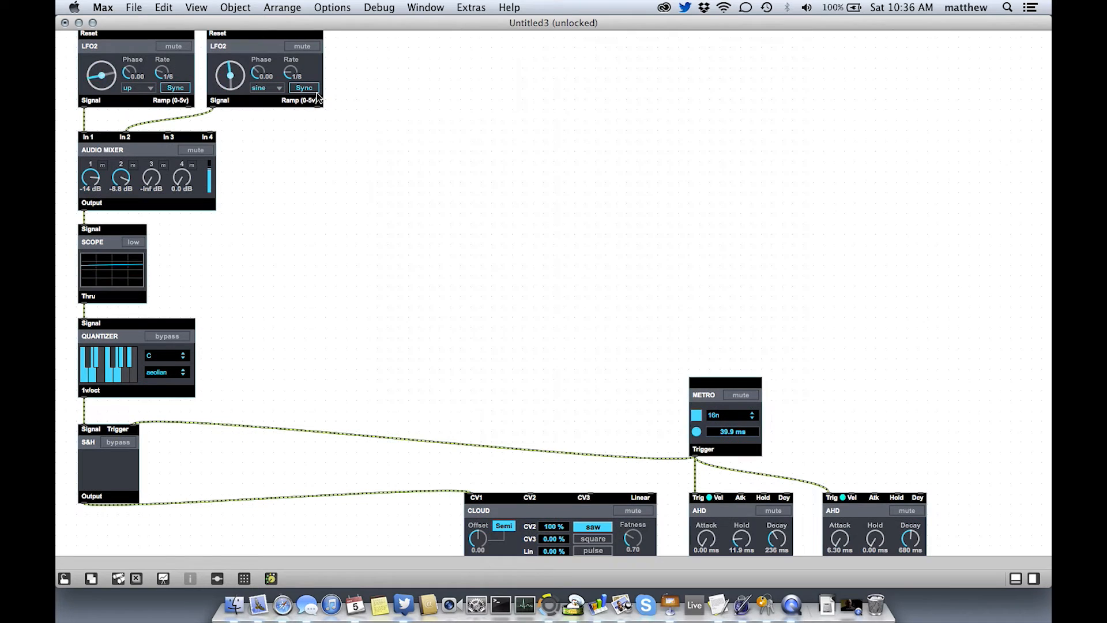
click(292, 73)
super+click(368, 99)
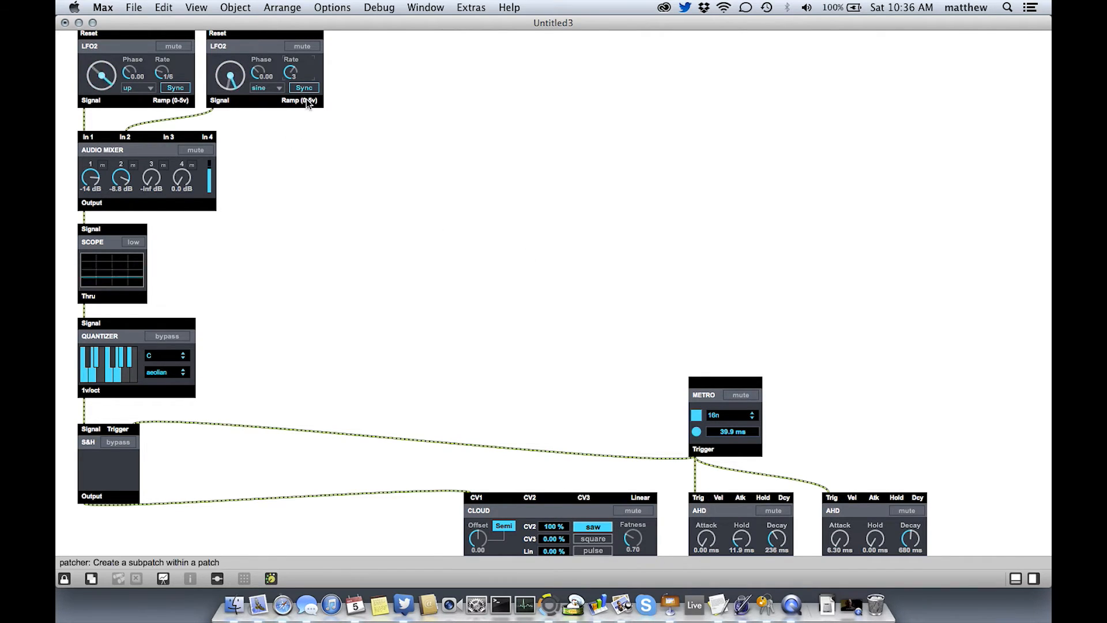
click(272, 85)
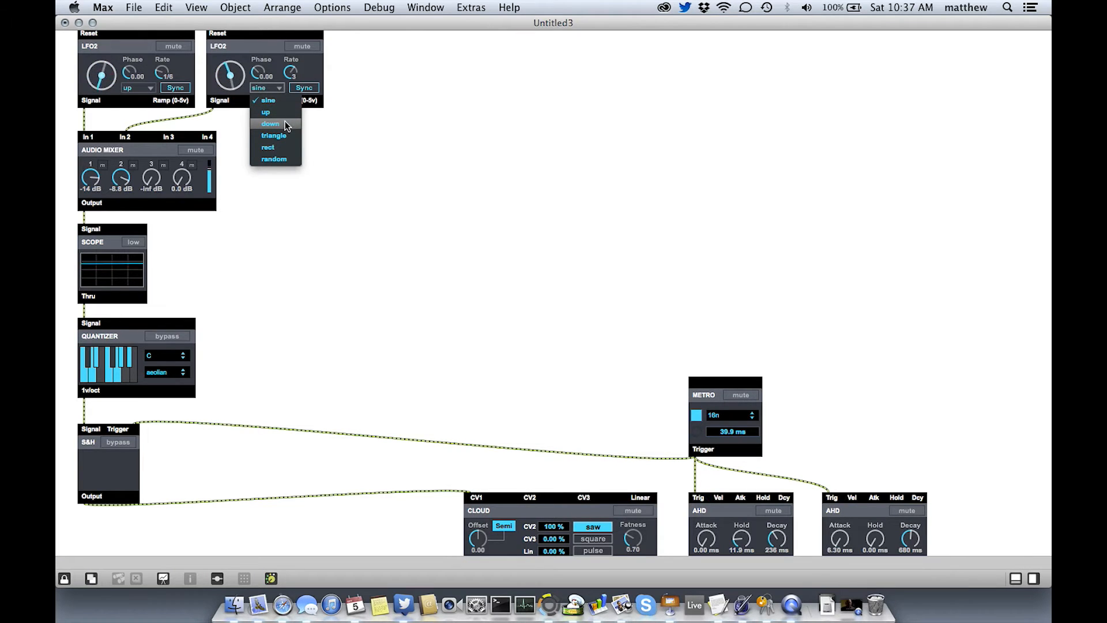
click(282, 112)
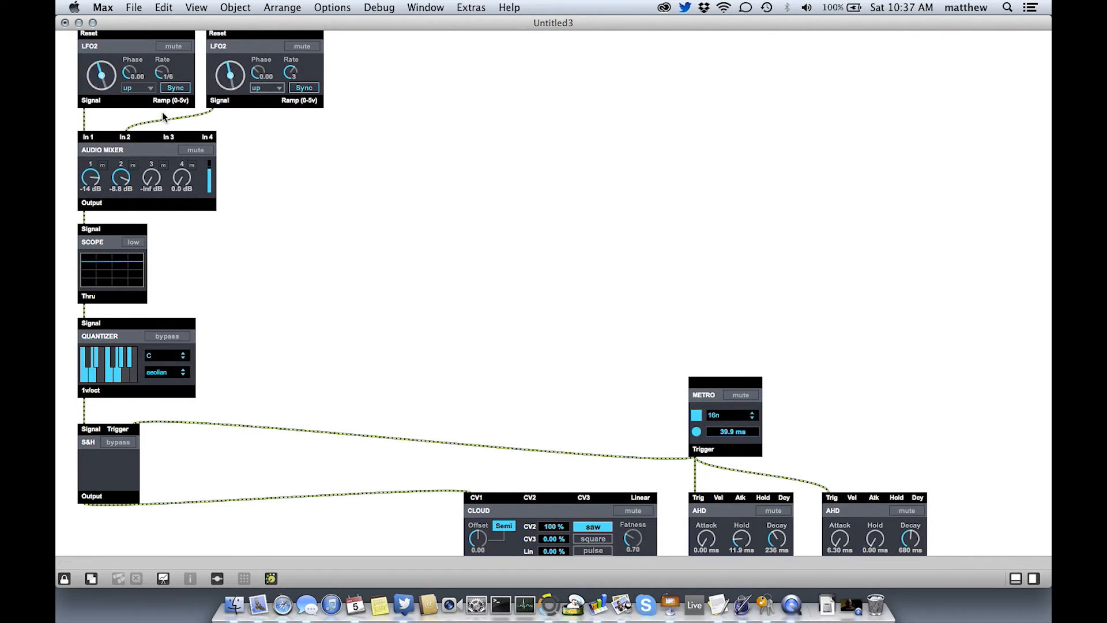
Set the first LFO2's rate to 1/3 and the second LFO2's waveform to sine.
drag(163, 67, 162, 76)
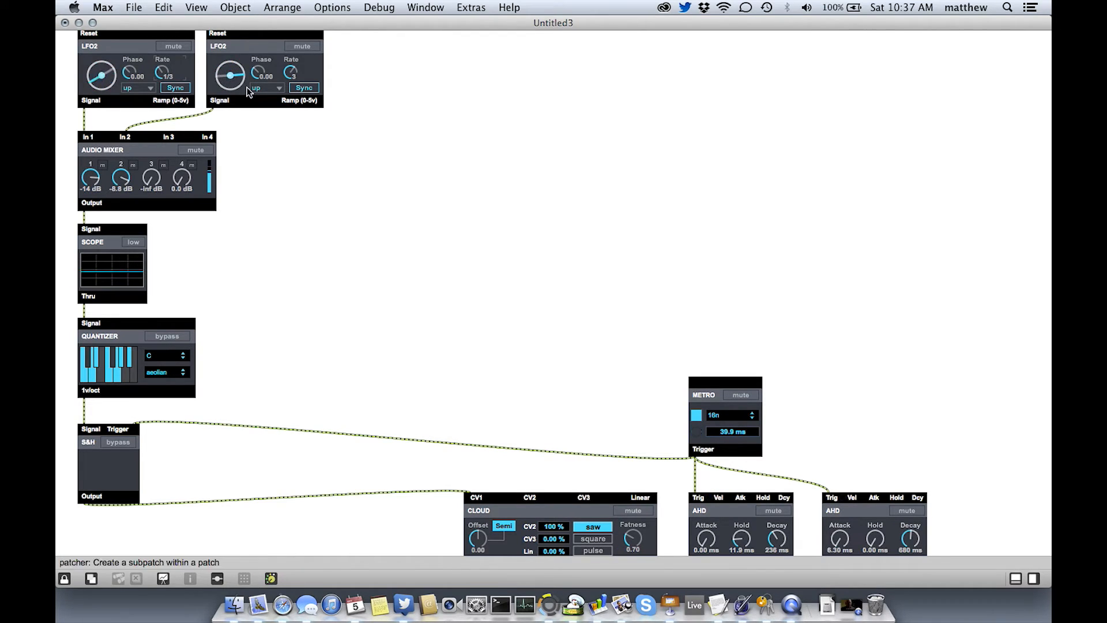
click(271, 87)
click(269, 100)
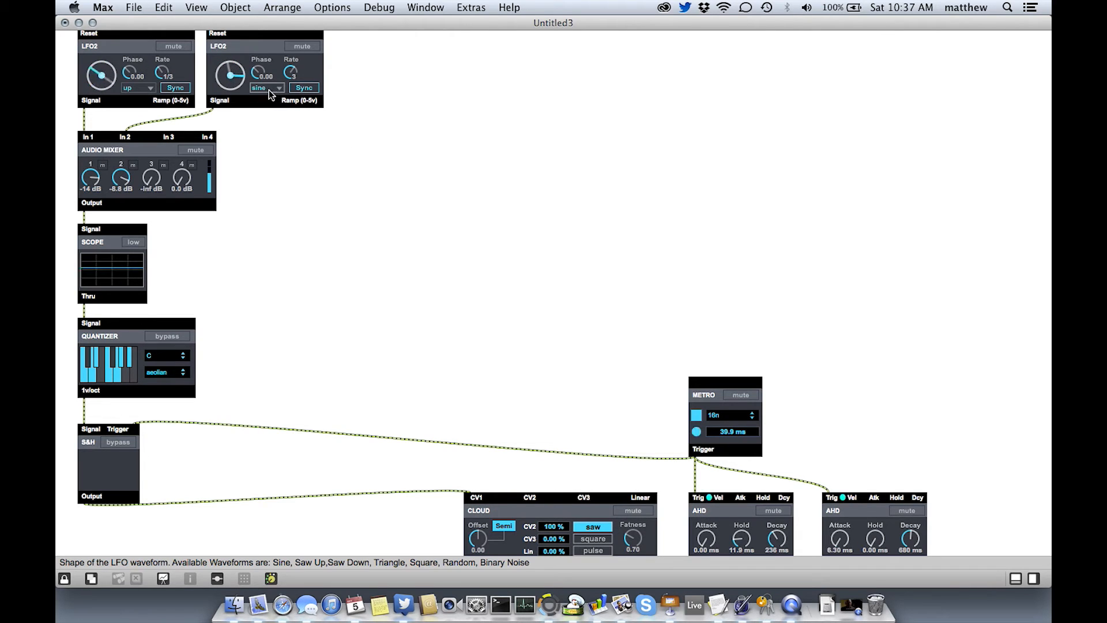
Duplicate the second LFO2 and place the copy beside the Metro, above the second AHD.
key(super+e)
drag(262, 91, 857, 314)
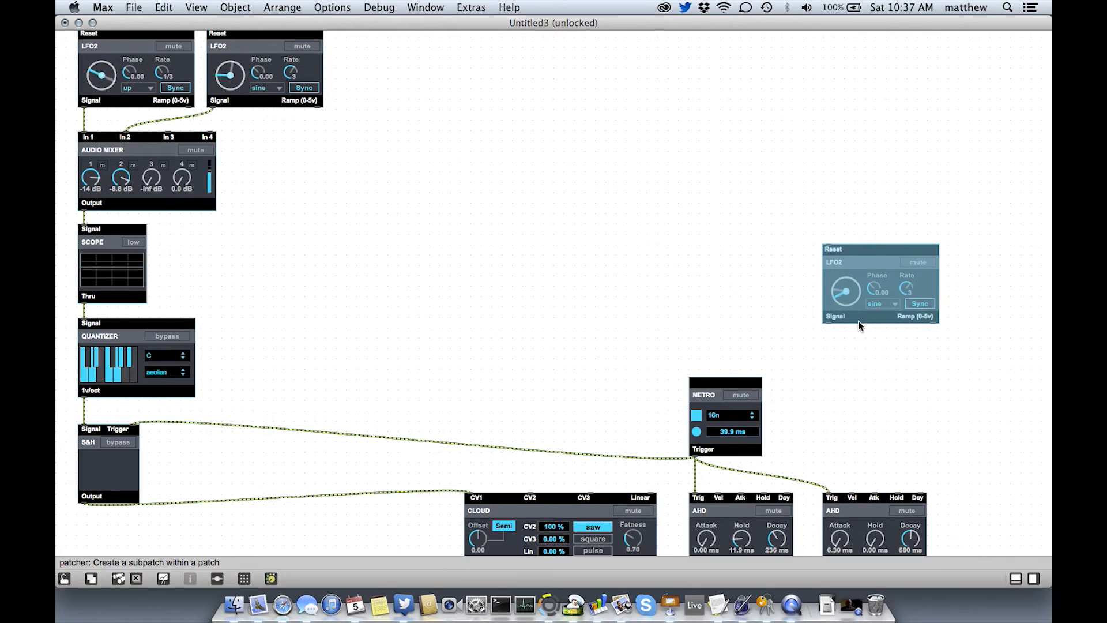
scroll(876, 363, down, 5)
scroll(876, 361, down, 1)
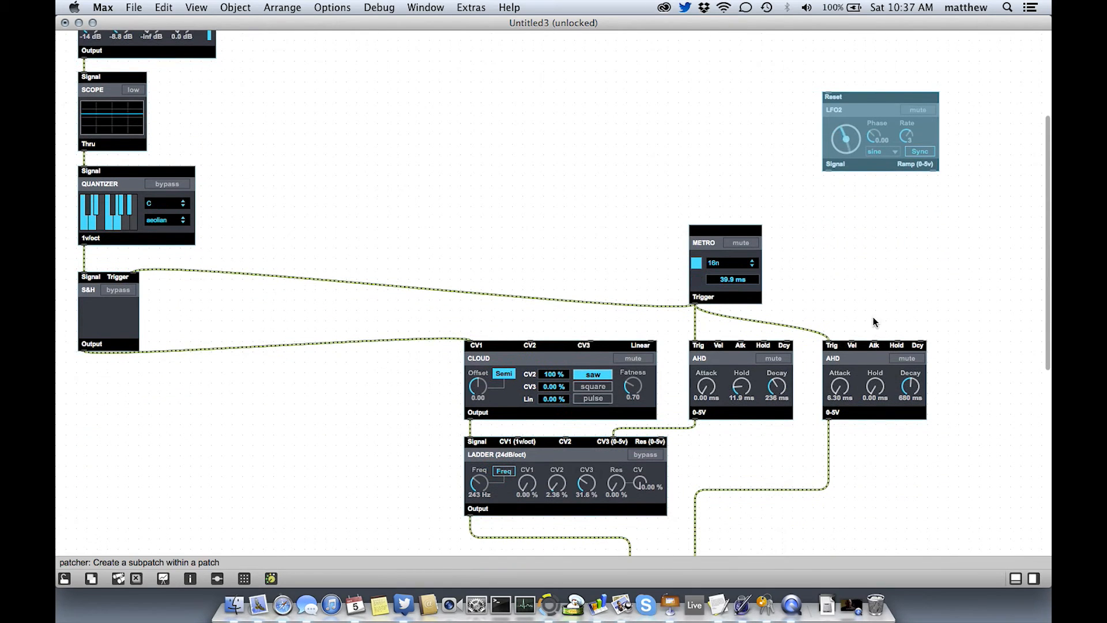
drag(865, 174, 845, 218)
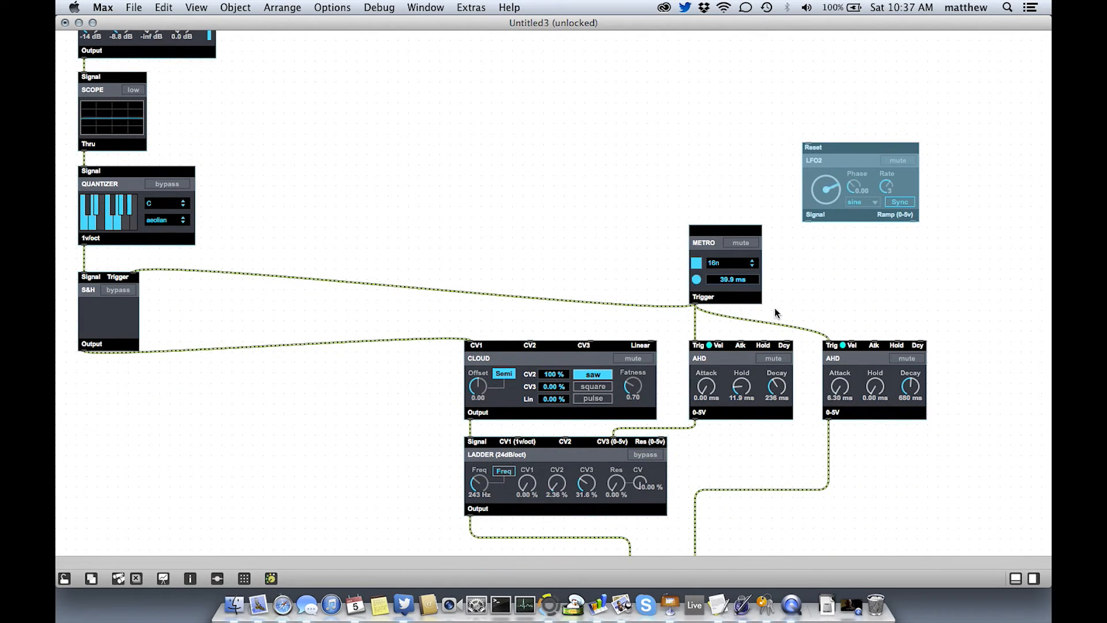
Add a BEAP bp.Gain and Bias module directly below the copied LFO2.
right_click(803, 233)
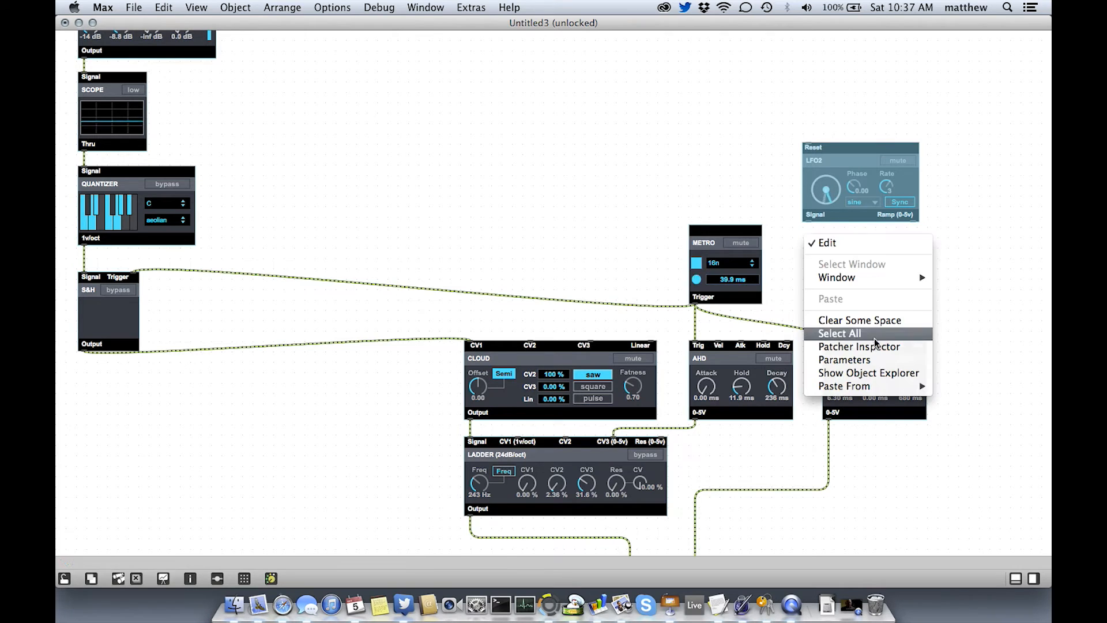
mouse_move(884, 385)
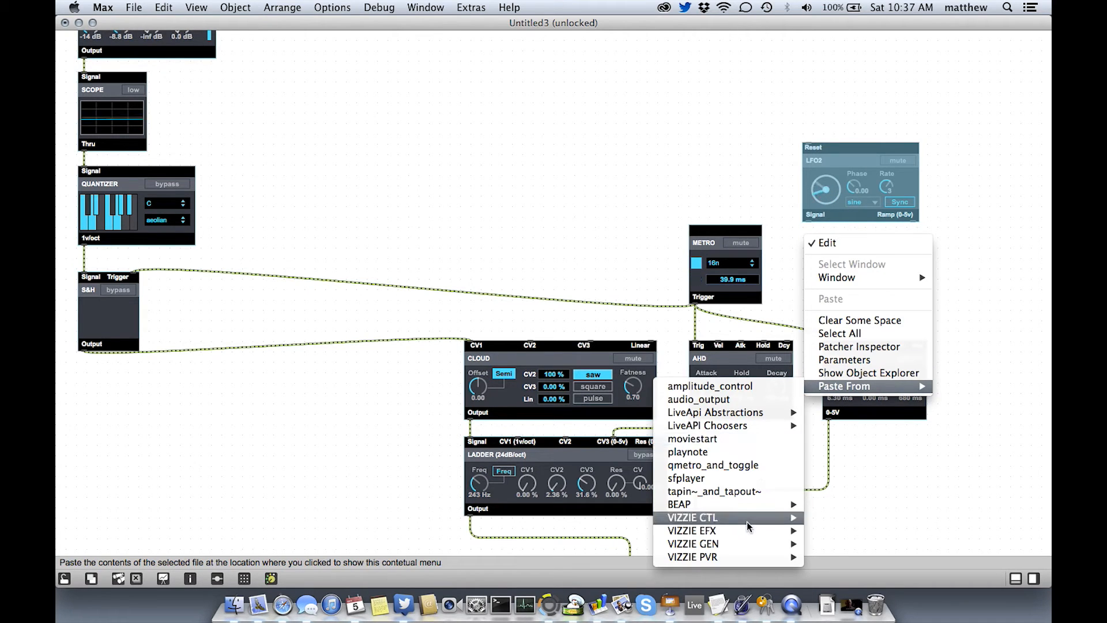
mouse_move(739, 504)
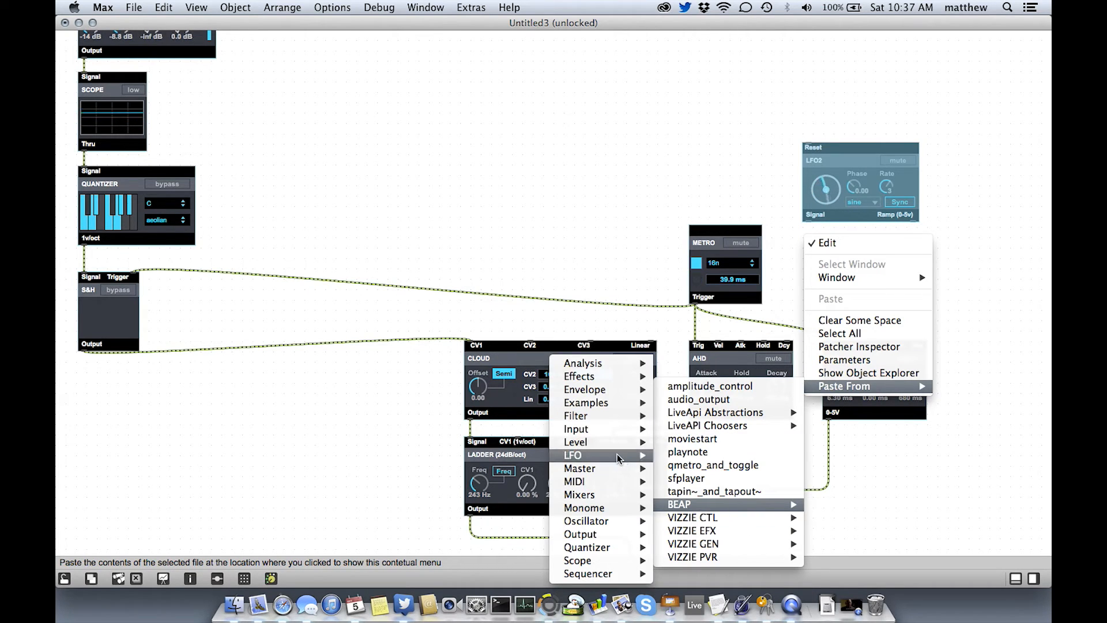
mouse_move(603, 440)
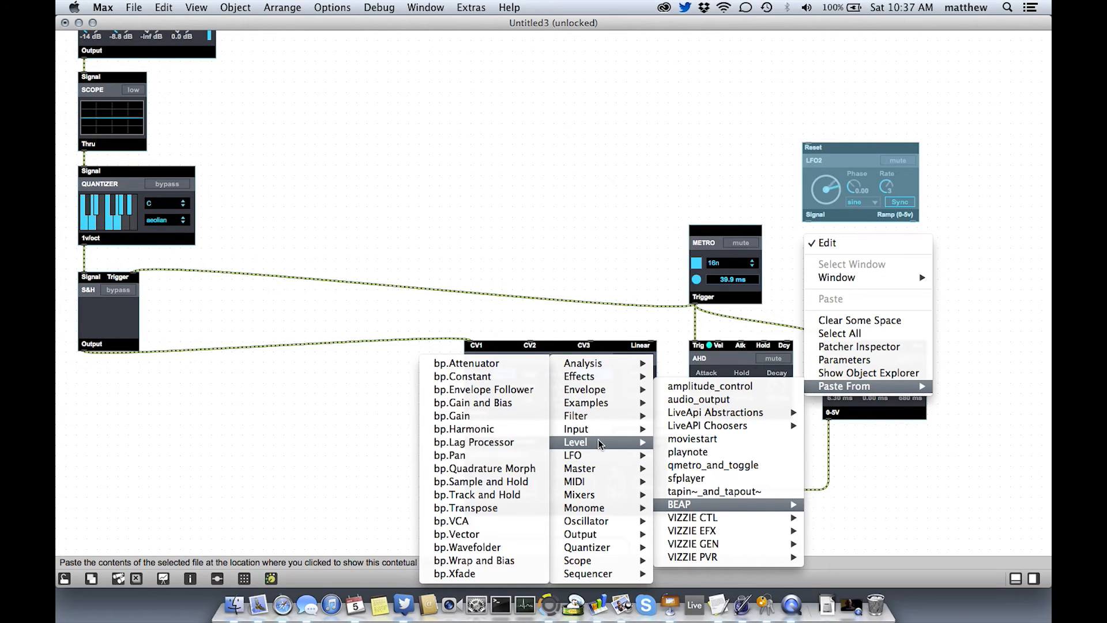
click(505, 407)
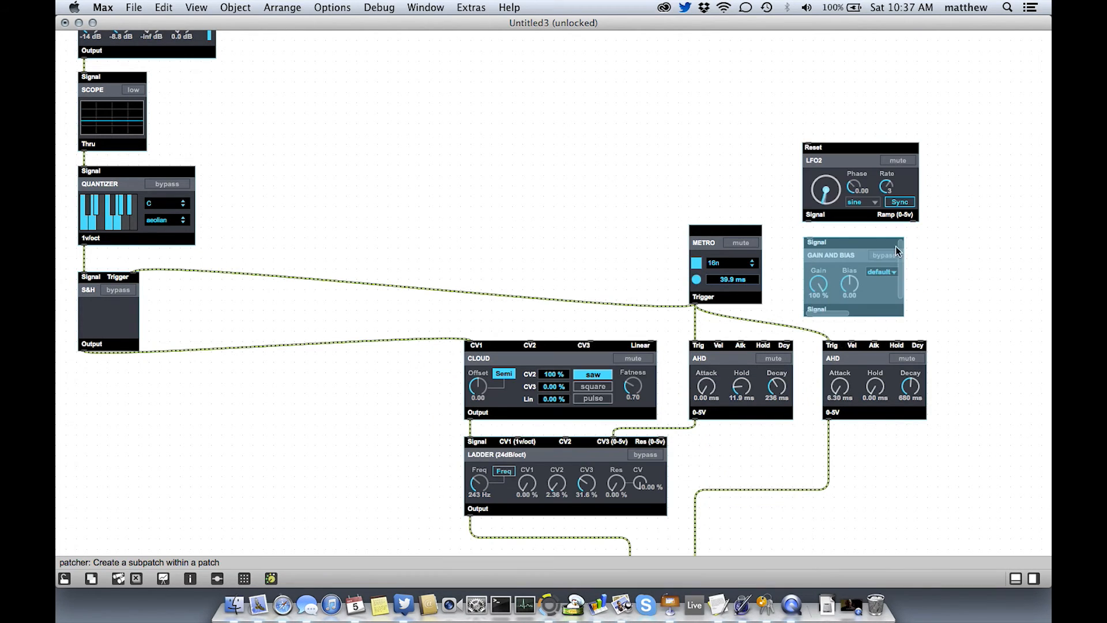
Patch the copied LFO2's signal through Gain and Bias into the first AHD's Vel input, with bias 0.76 and LFO2 rate 1/6.
drag(809, 225, 809, 239)
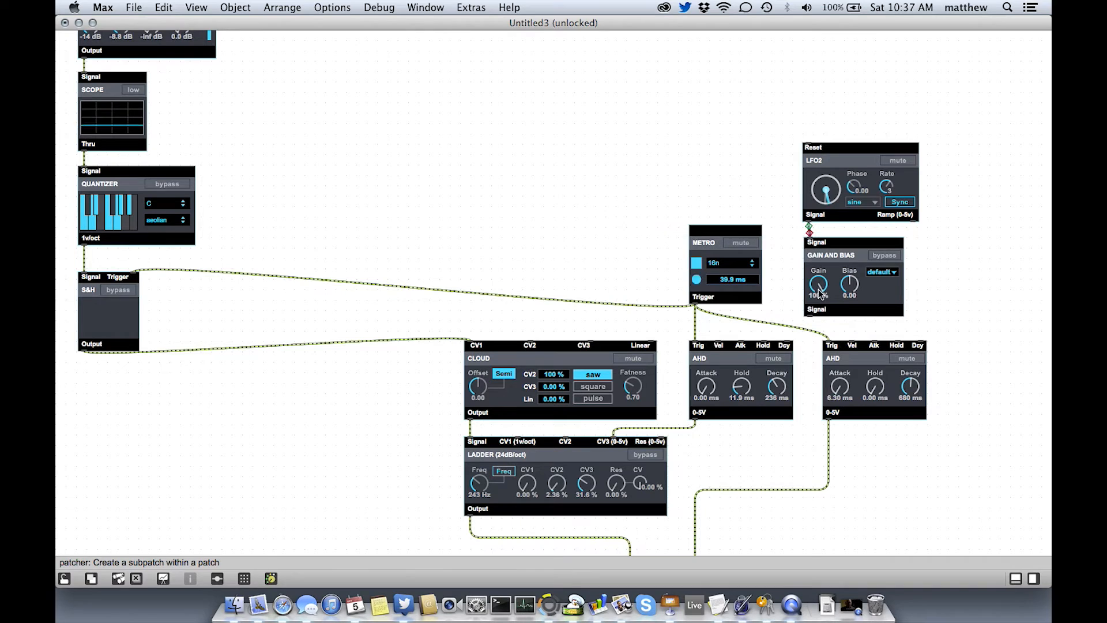
drag(809, 314, 722, 345)
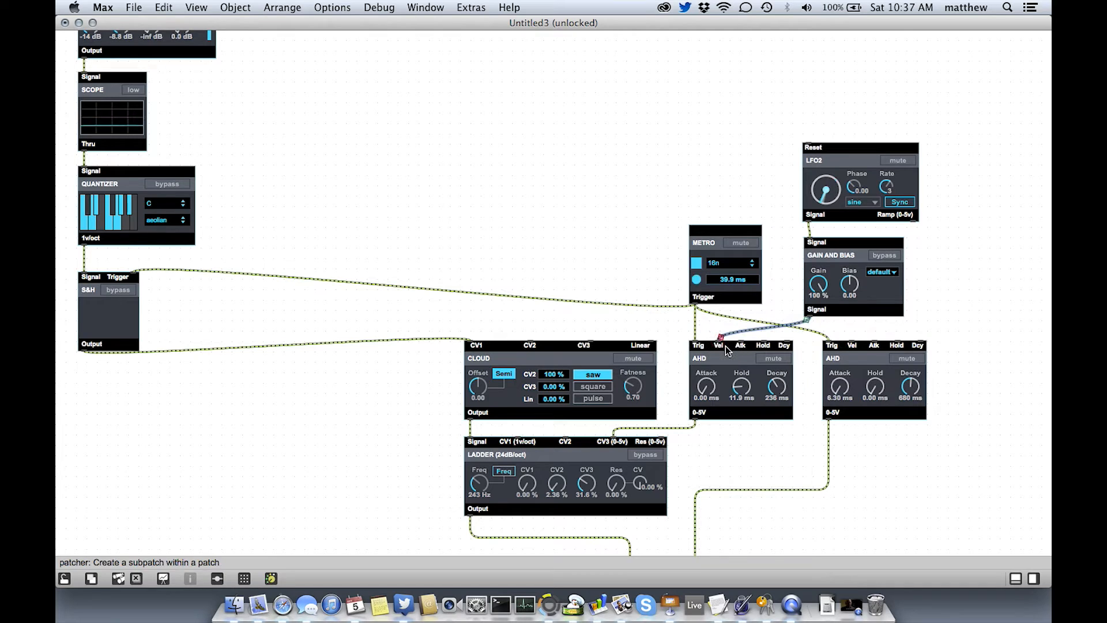
drag(849, 290, 889, 220)
key(super+e)
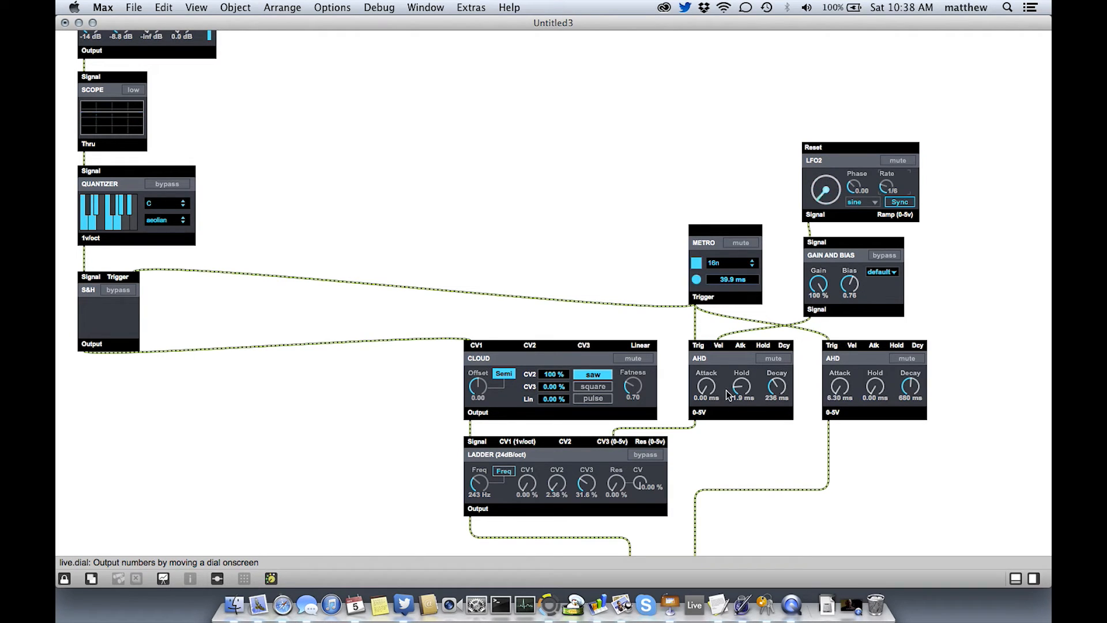
Set the first AHD's decay to 779 ms and the second AHD's attack to 31.5 ms.
drag(776, 390, 801, 266)
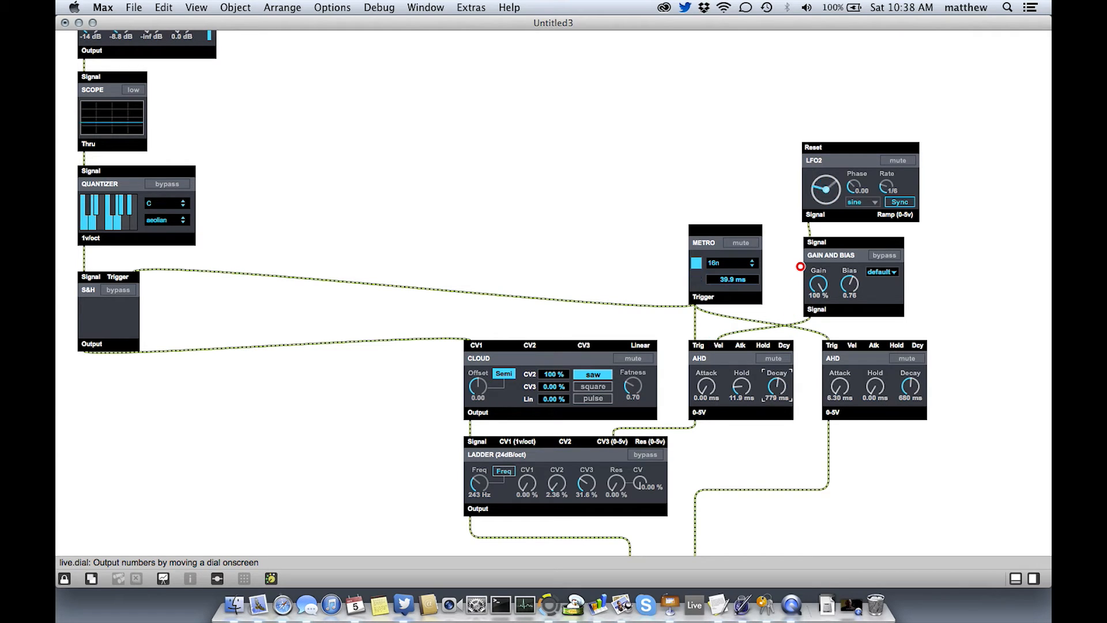
mouse_move(840, 386)
mouse_down()
mouse_move(842, 353)
mouse_move(842, 408)
mouse_move(825, 383)
mouse_up()
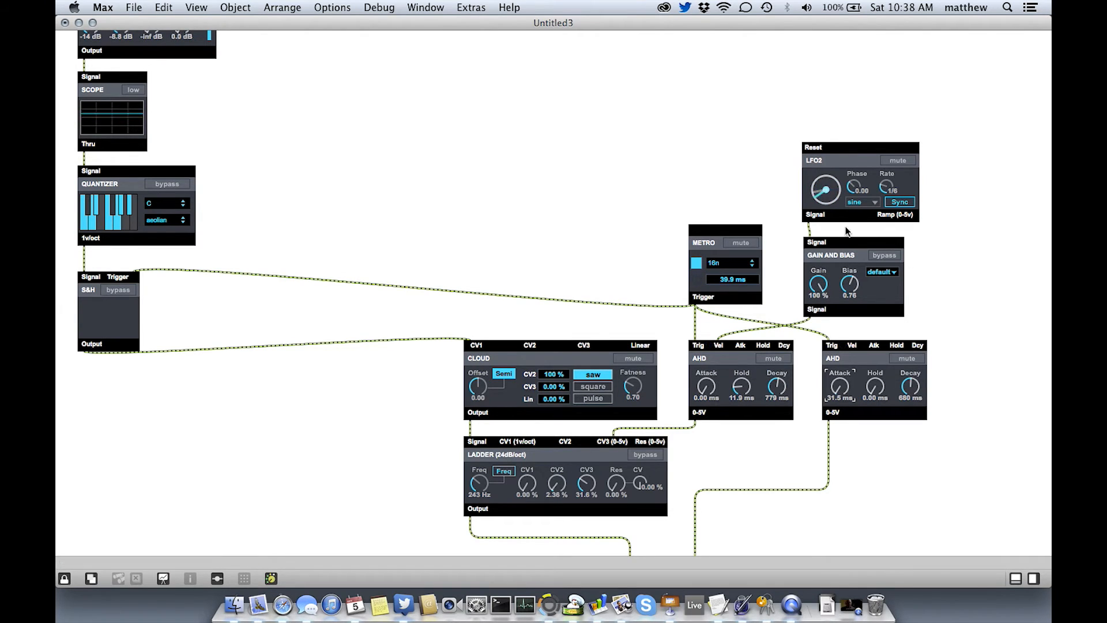
Set the Gain and Bias module's gain to 60.5 % and its bias to 1.41.
drag(818, 283, 846, 456)
drag(850, 276, 853, 247)
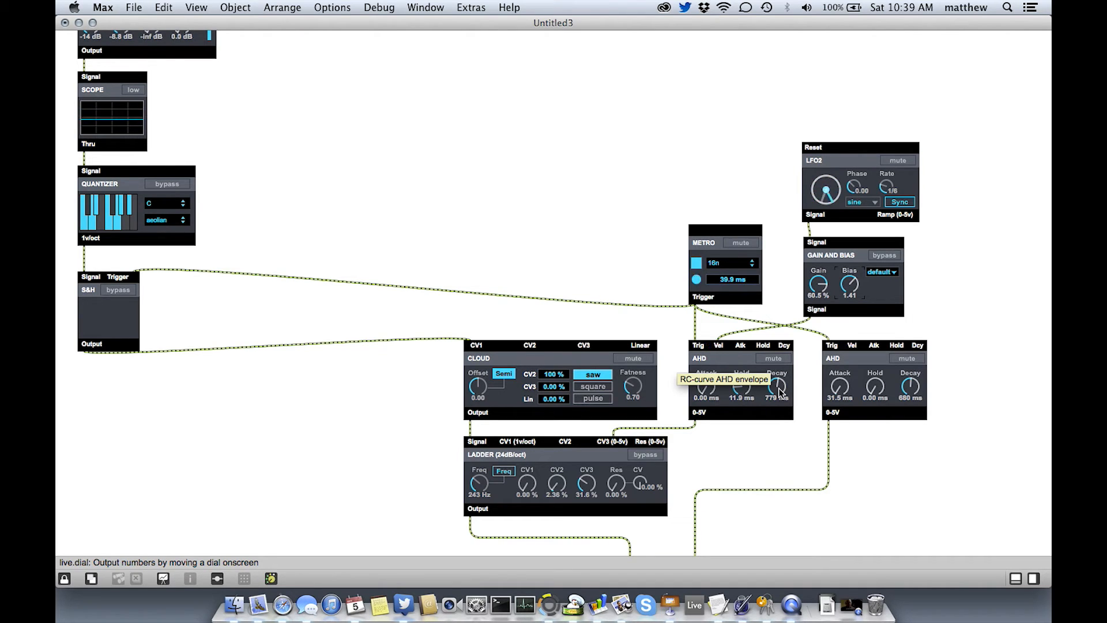
Set the first AHD to 3.15 ms attack and 756 ms decay, and the second AHD to 9.45 ms attack and 1.70 s decay.
drag(780, 398, 777, 428)
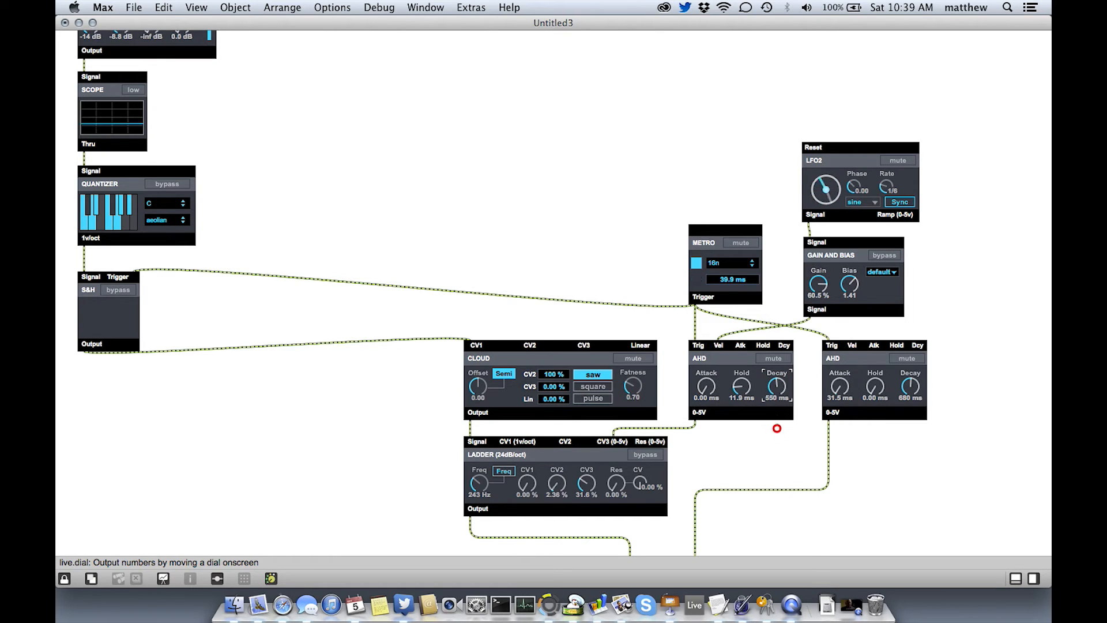
drag(720, 388, 752, 387)
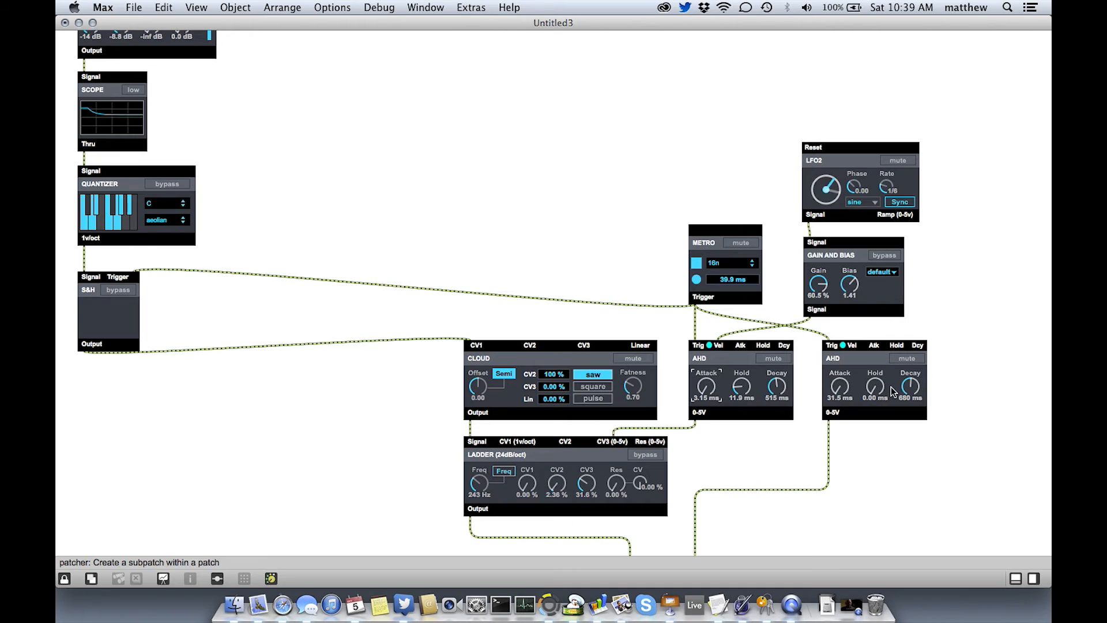
drag(916, 382, 920, 320)
drag(929, 276, 930, 267)
drag(840, 390, 776, 372)
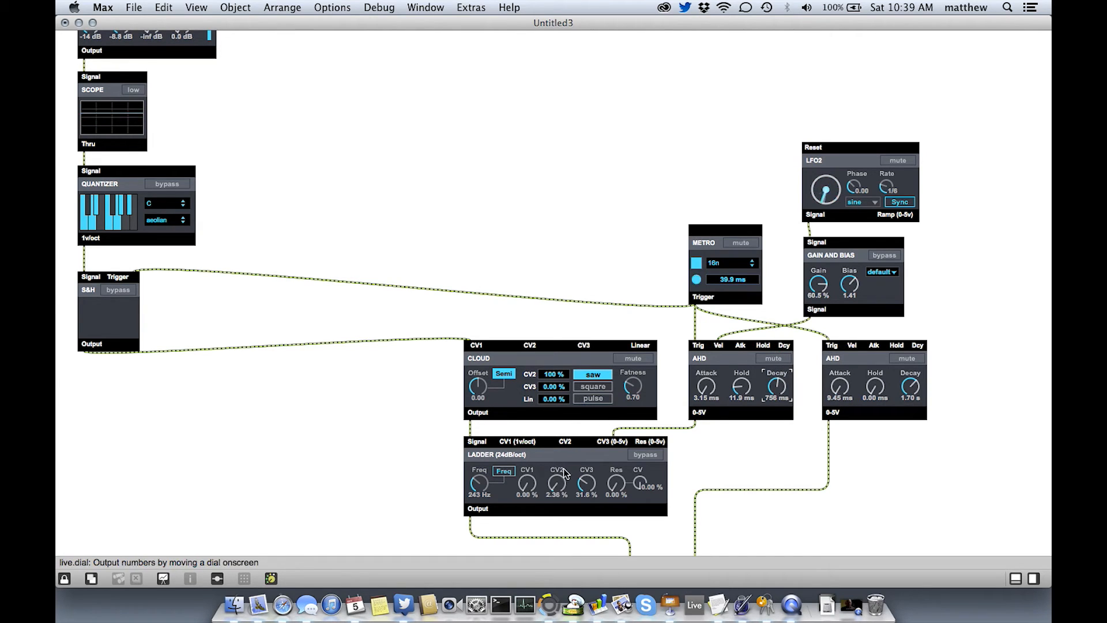
Set the Ladder filter's CV3 amount to 28.2 % and its frequency to 523 Hz.
drag(588, 486, 587, 468)
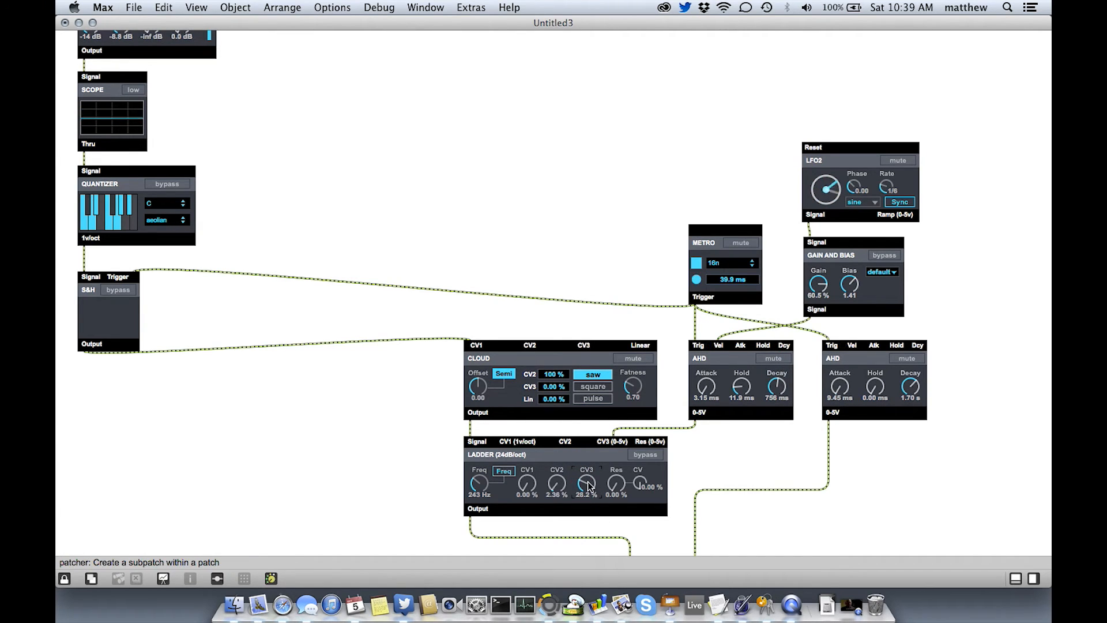
drag(479, 483, 478, 459)
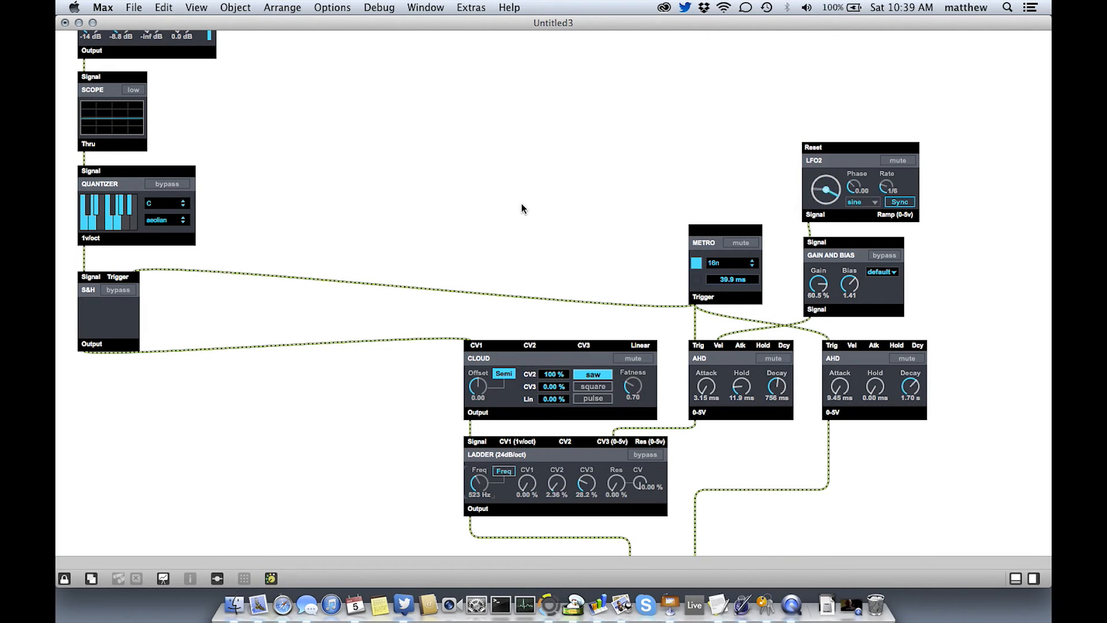
Add a BEAP bp.LFO2 module in the empty space beside the VCA.
scroll(521, 208, up, 3)
scroll(522, 208, down, 7)
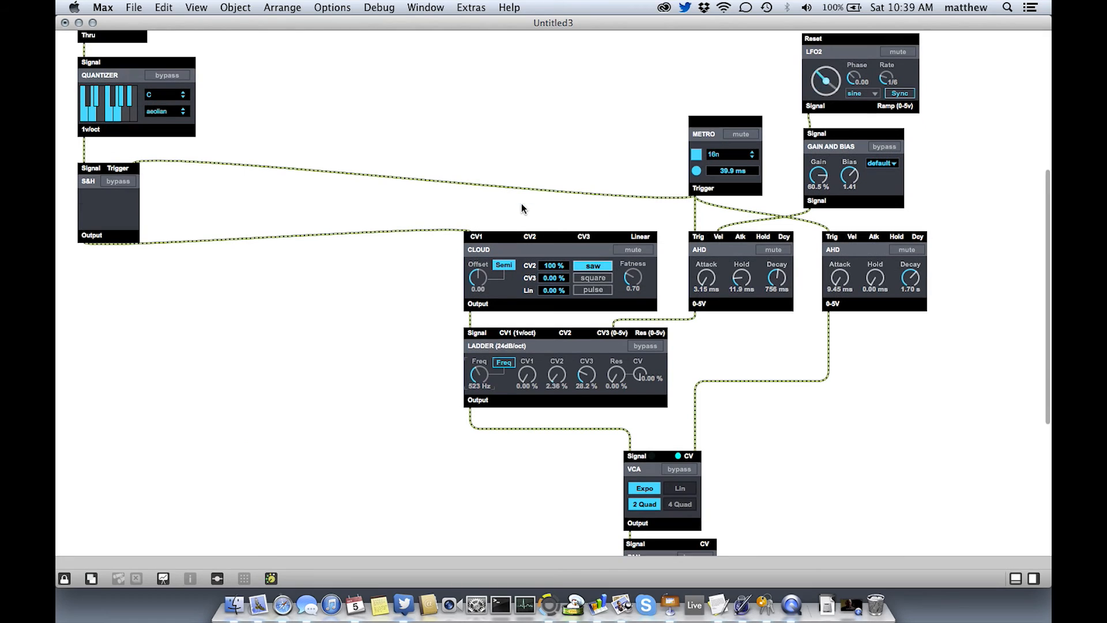
scroll(522, 208, down, 10)
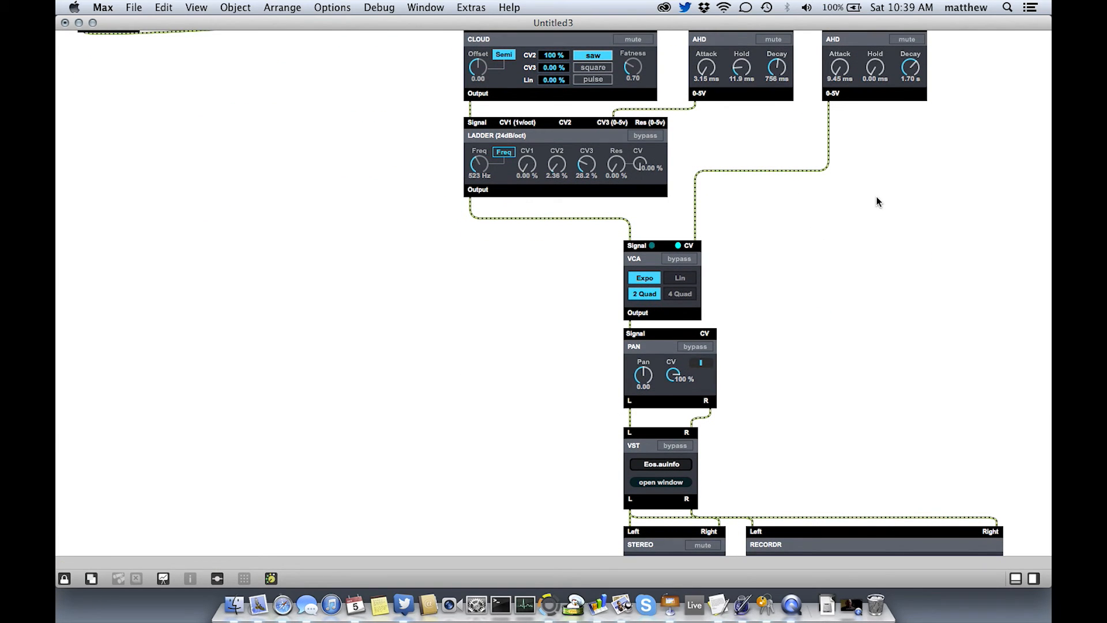
right_click(840, 193)
click(834, 262)
key(super+e)
right_click(806, 203)
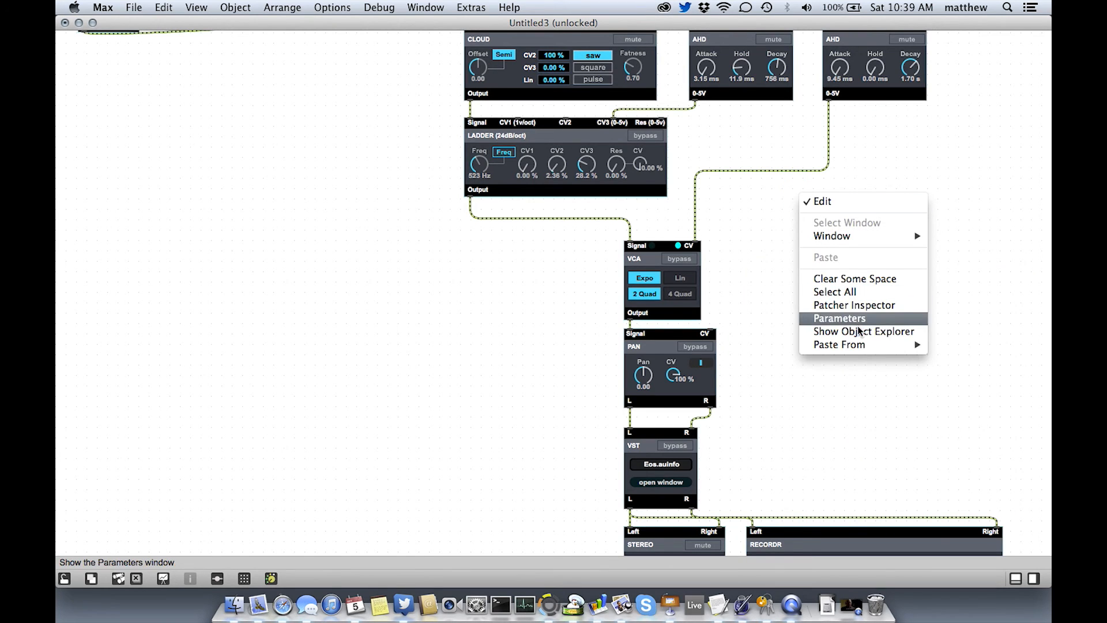
mouse_move(861, 345)
mouse_move(721, 462)
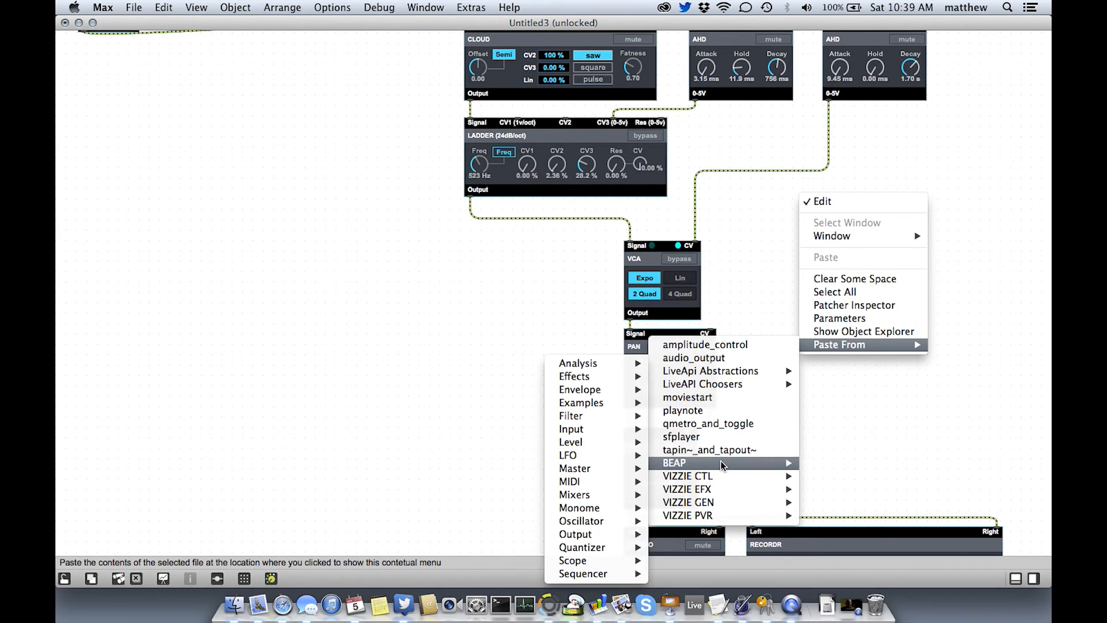
mouse_move(613, 458)
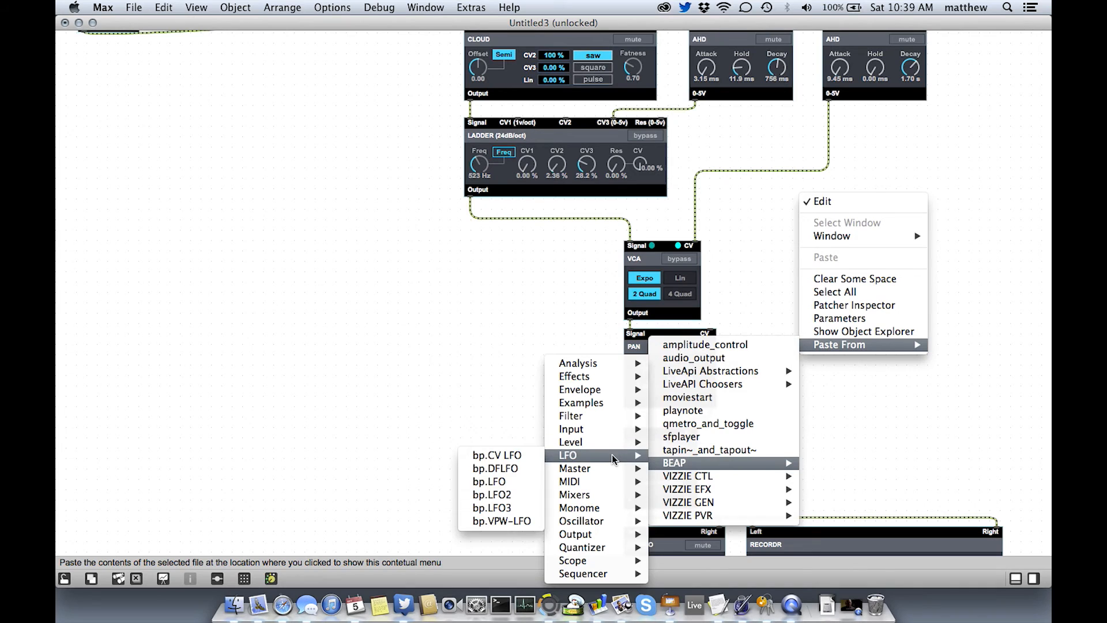
click(520, 495)
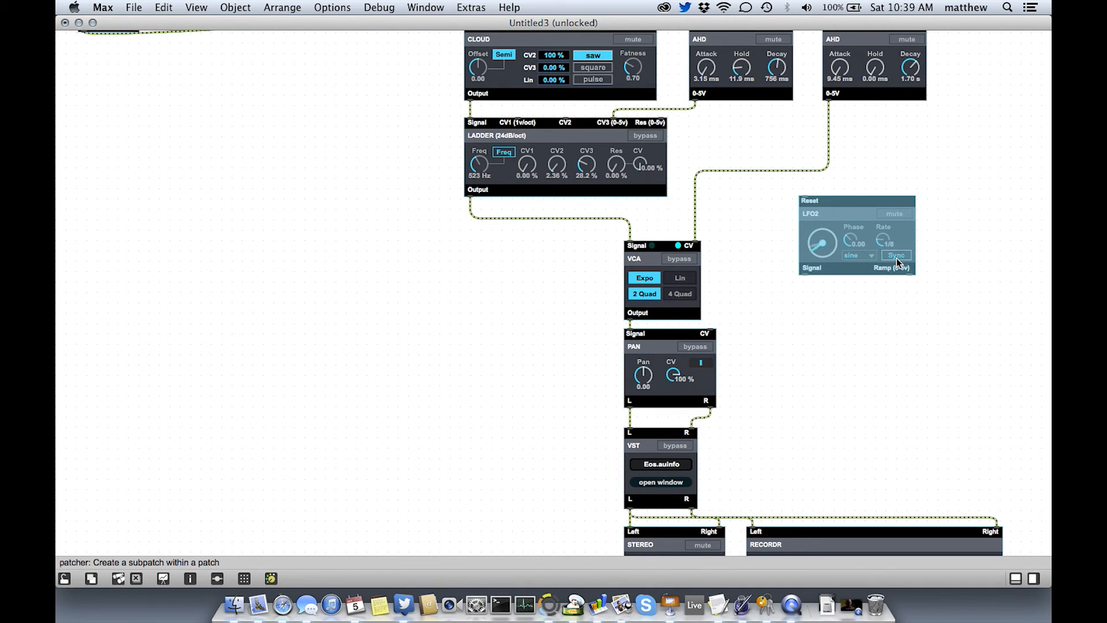
Set the new LFO2's waveform to random and its rate to 1/16.
super+click(963, 260)
click(863, 255)
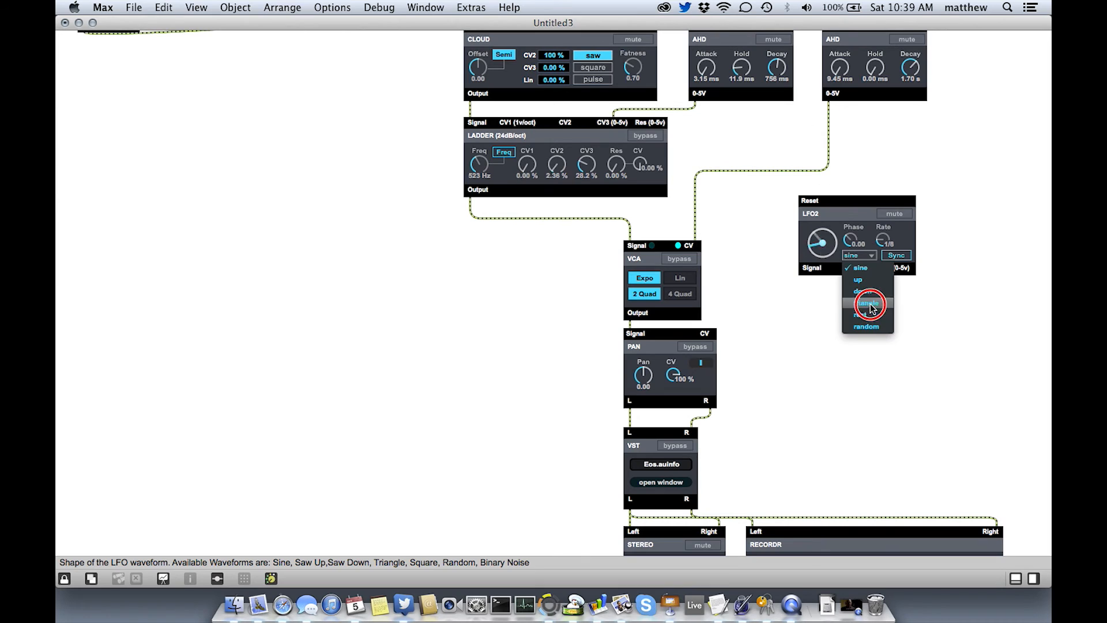
click(866, 326)
scroll(873, 278, down, 2)
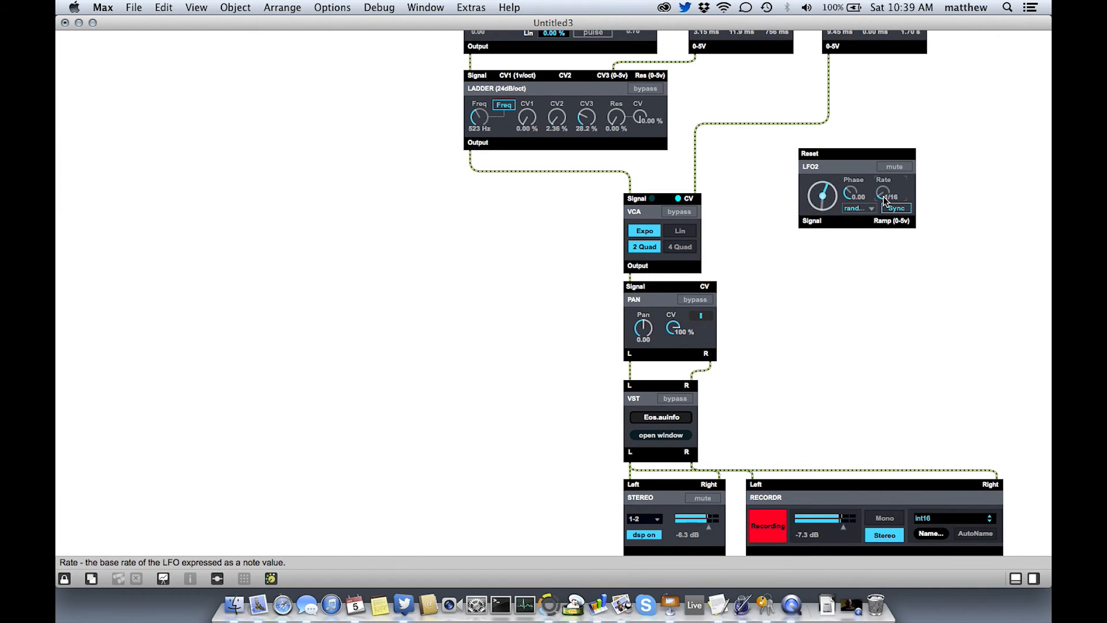
Patch the random LFO2's signal output into the Pan module's CV input.
click(813, 245)
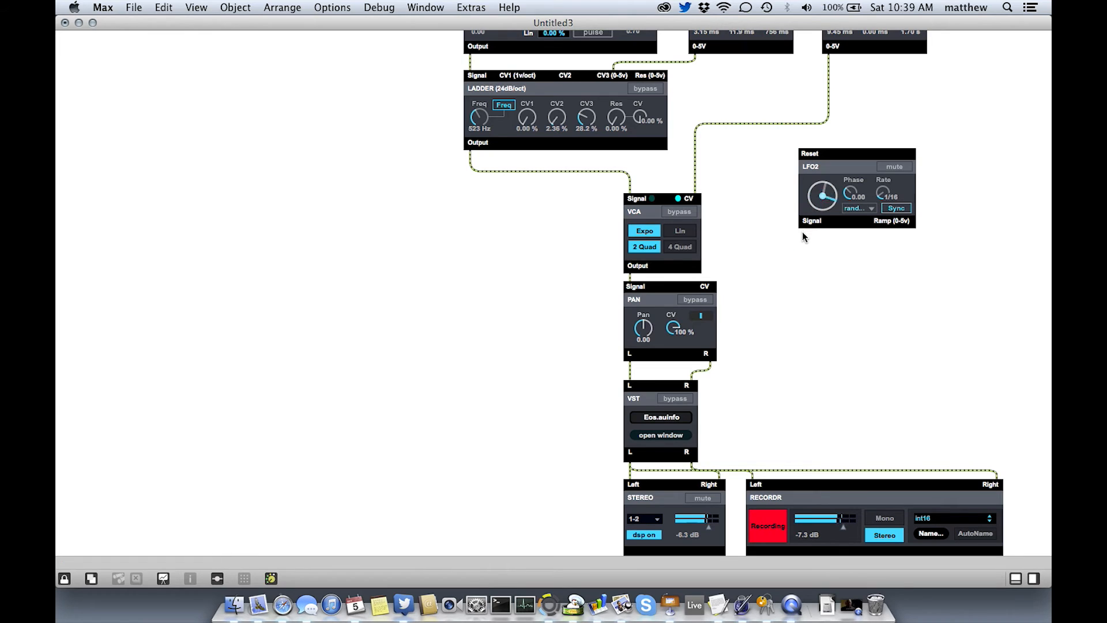
key(super+e)
drag(803, 230, 713, 278)
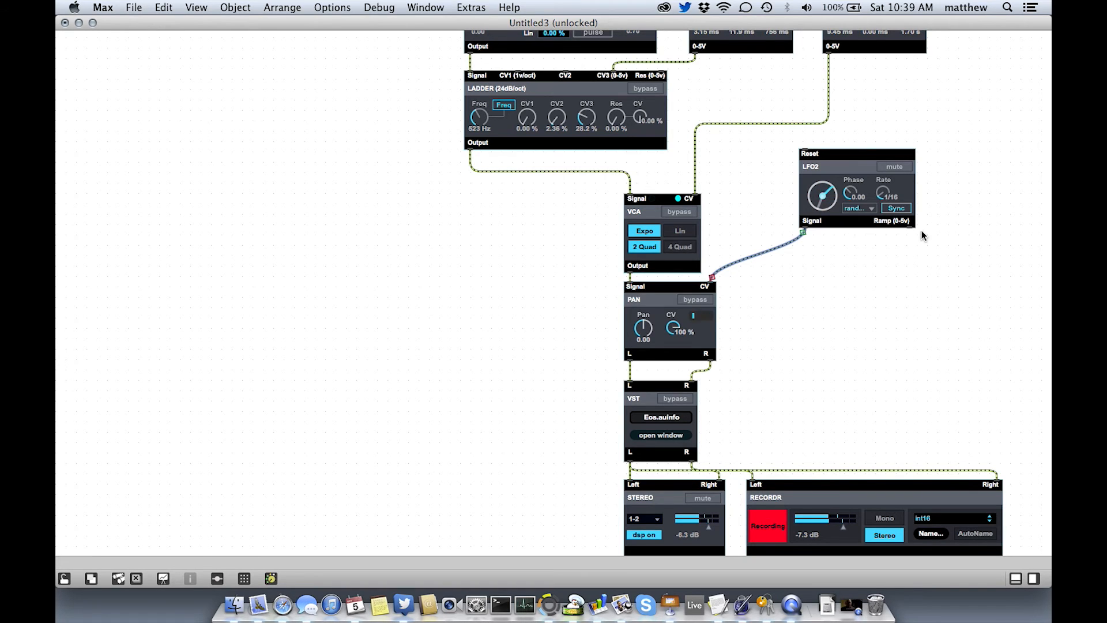
Set the filter envelope AHD's attack to 0.00 ms and decay to 184 ms, and the Pan module's CV amount to 40.5 %.
scroll(945, 282, up, 3)
scroll(945, 283, up, 8)
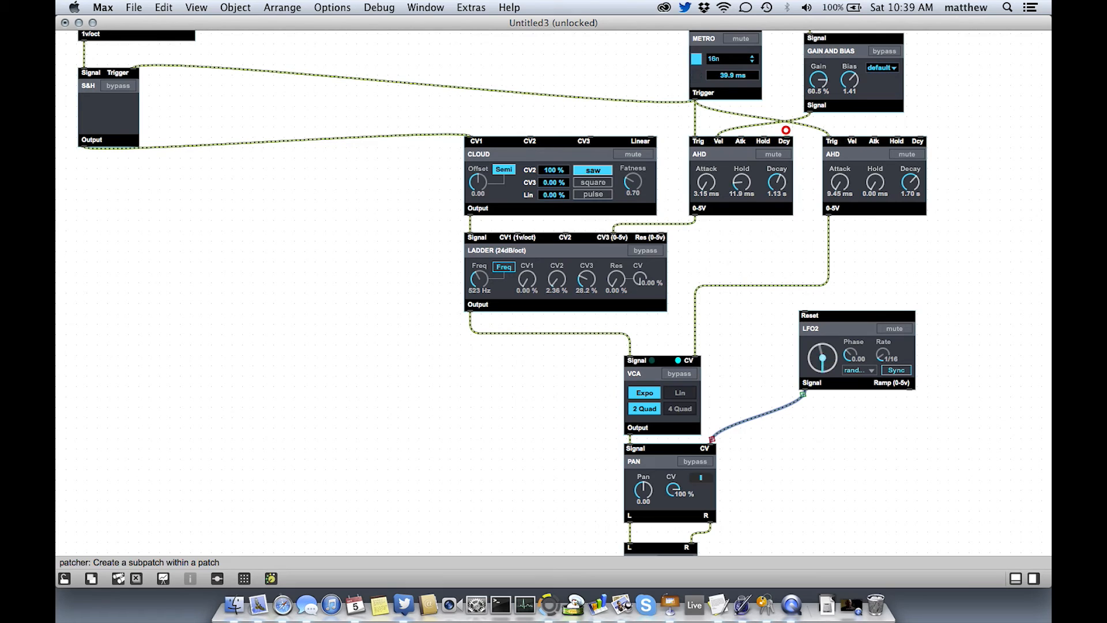
scroll(954, 260, up, 1)
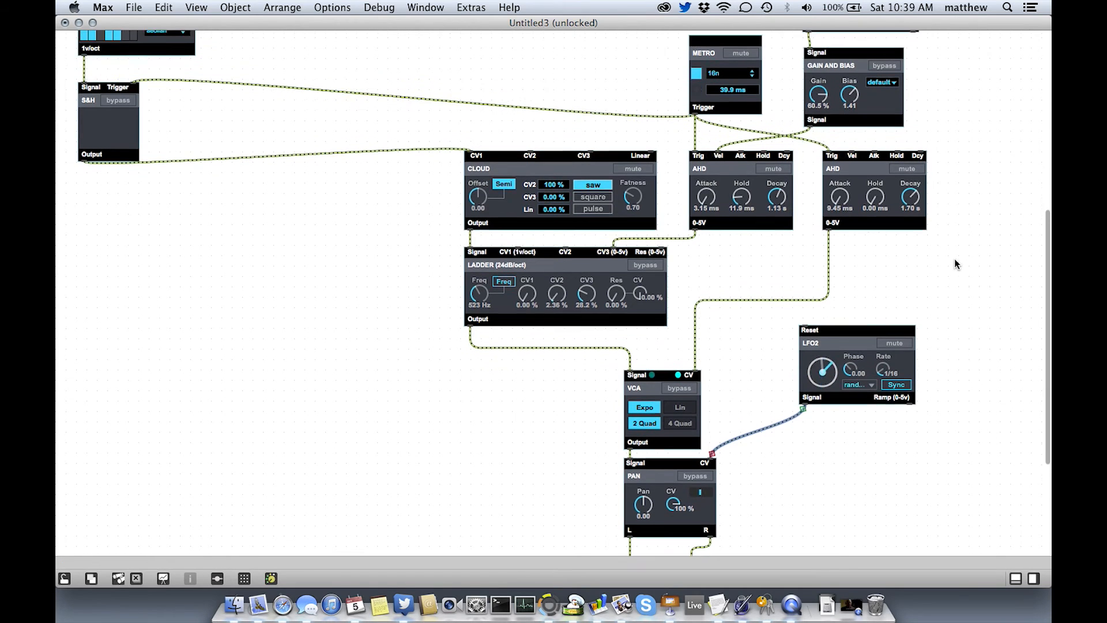
scroll(955, 263, up, 1)
drag(706, 211, 712, 178)
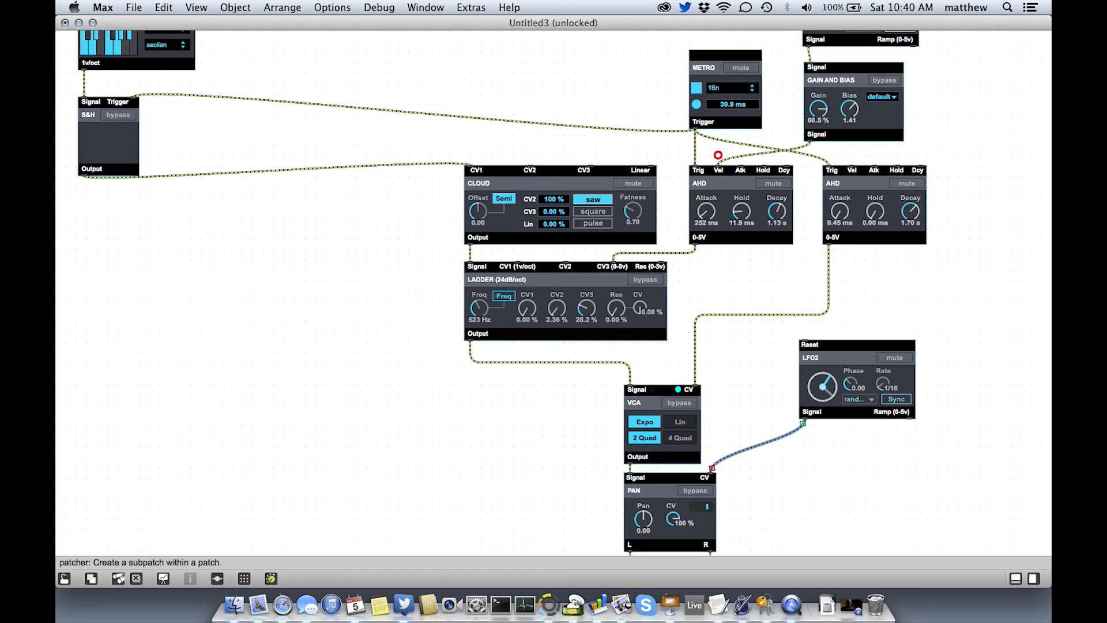
drag(706, 211, 706, 272)
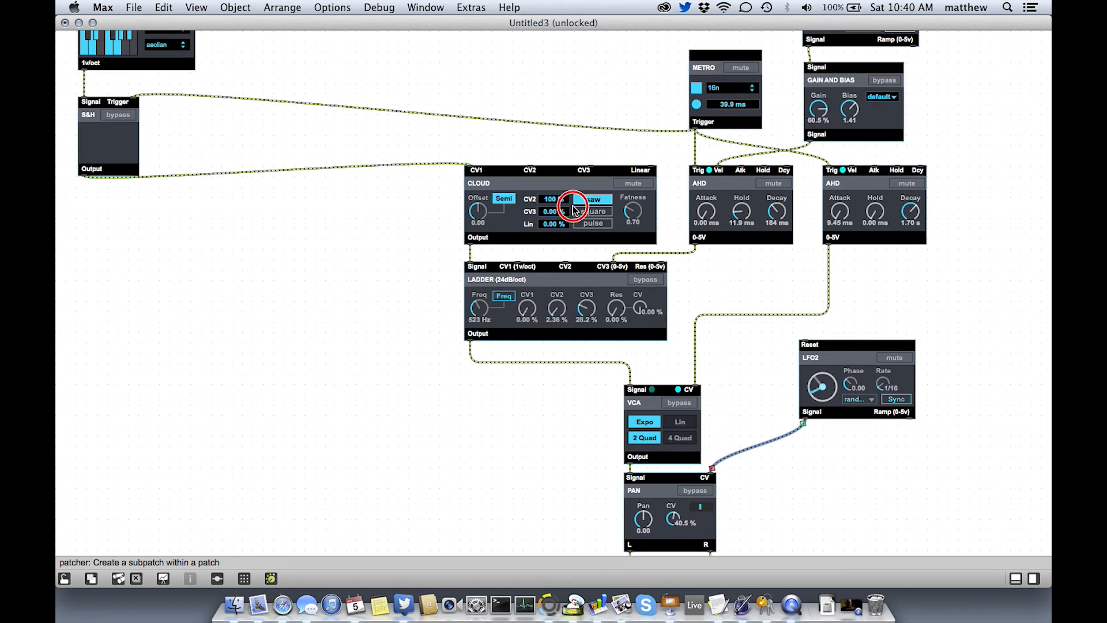
Set the Ladder filter's frequency to 961 Hz and its CV3 amount to 35.5 %.
click(474, 308)
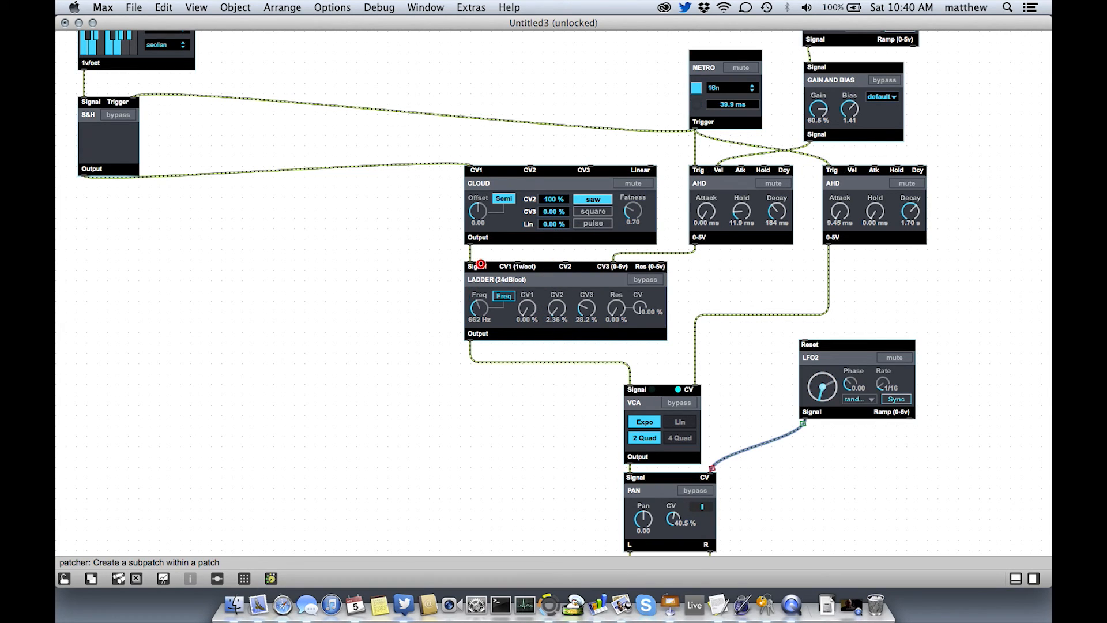
drag(484, 252, 484, 251)
scroll(744, 288, down, 10)
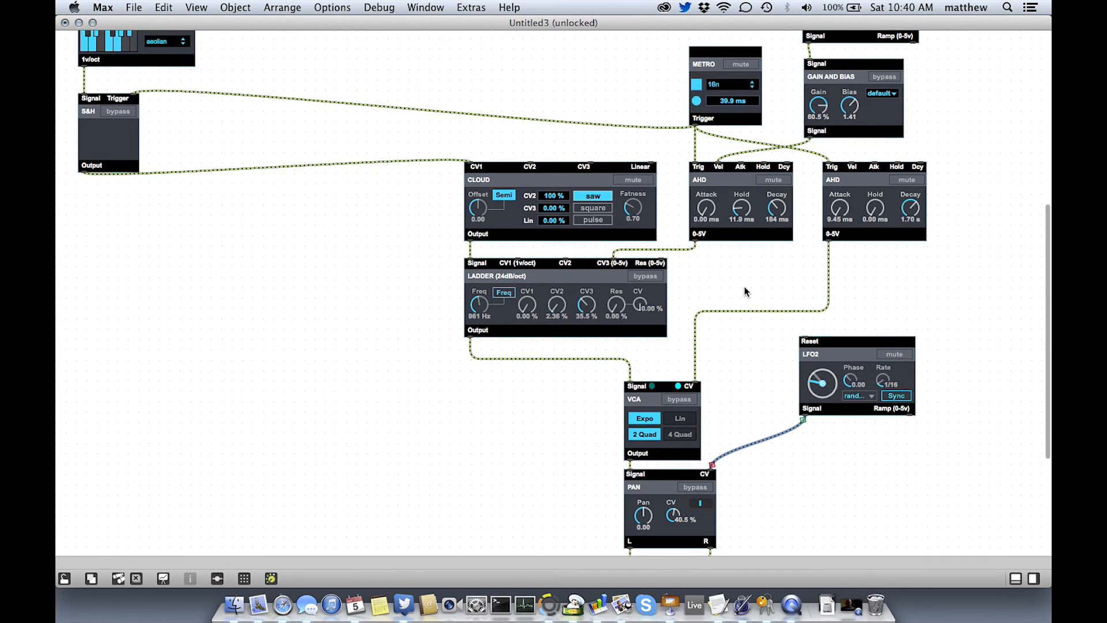
Switch the first LFO2, with the up waveform feeding mixer input 1, from Sync to Freq mode.
scroll(743, 291, up, 20)
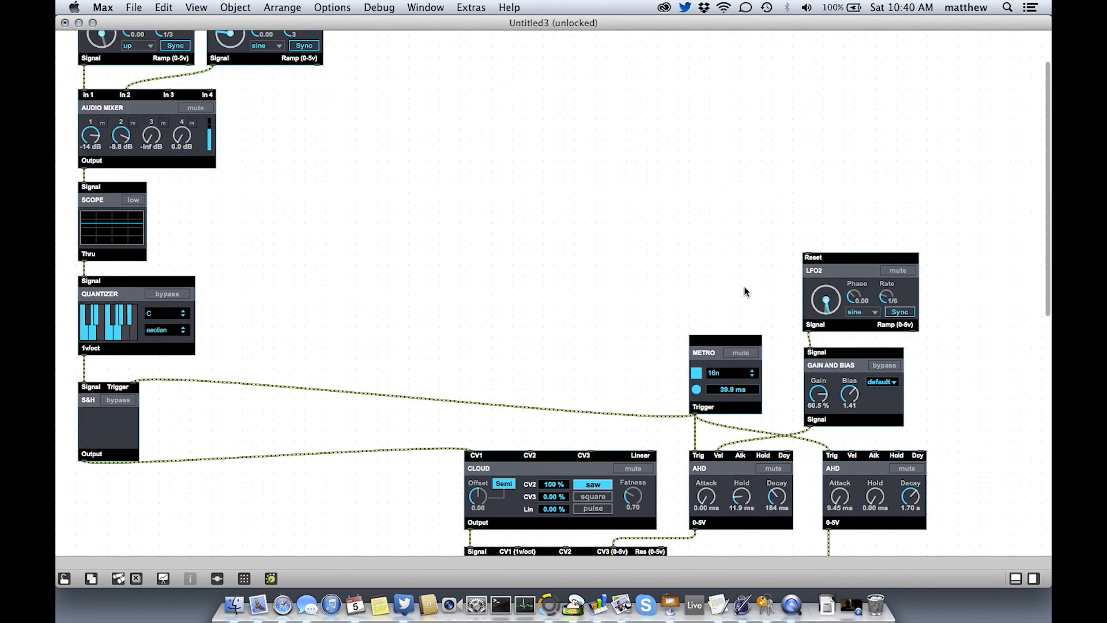
scroll(545, 225, down, 4)
scroll(545, 225, up, 4)
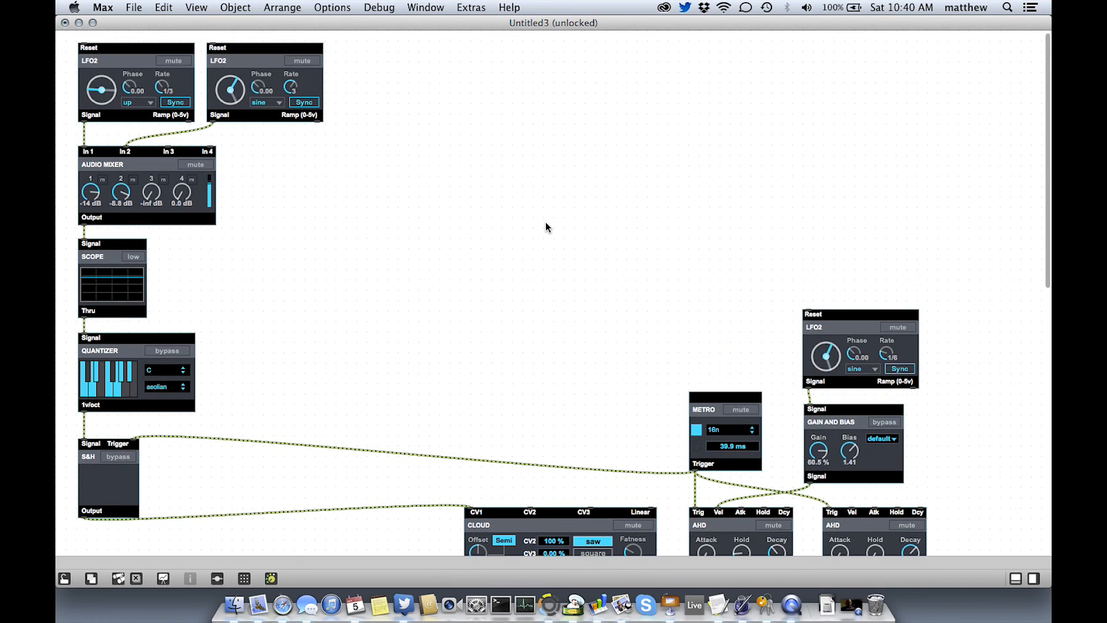
click(176, 102)
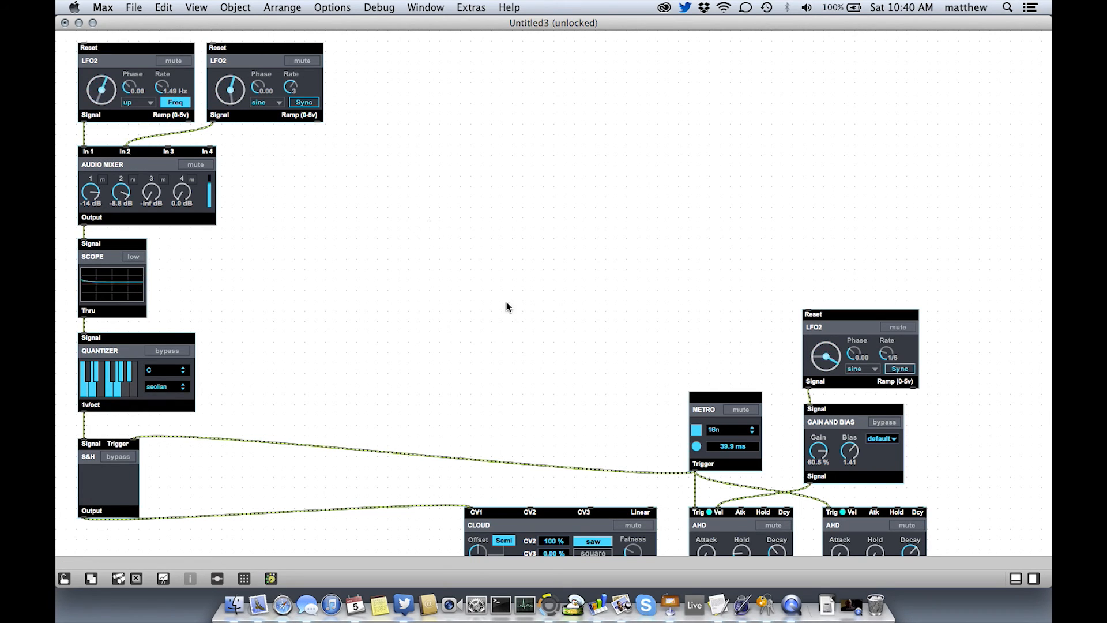
Add a BEAP bp.Keyboard input module in the empty space above the Cloud oscillator.
right_click(399, 255)
mouse_move(472, 398)
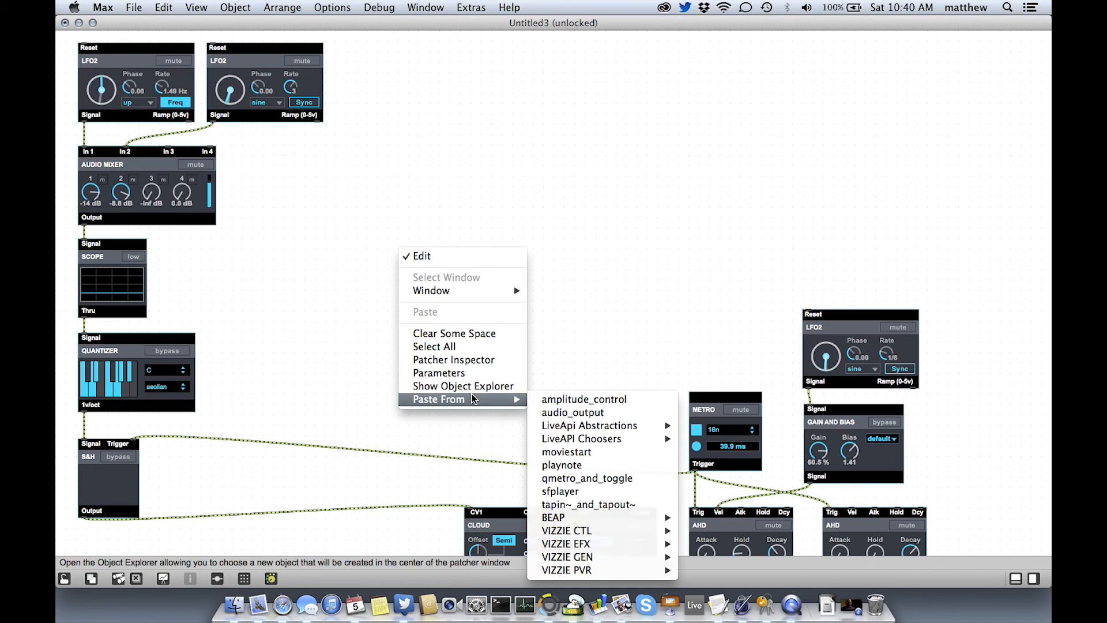
mouse_move(580, 519)
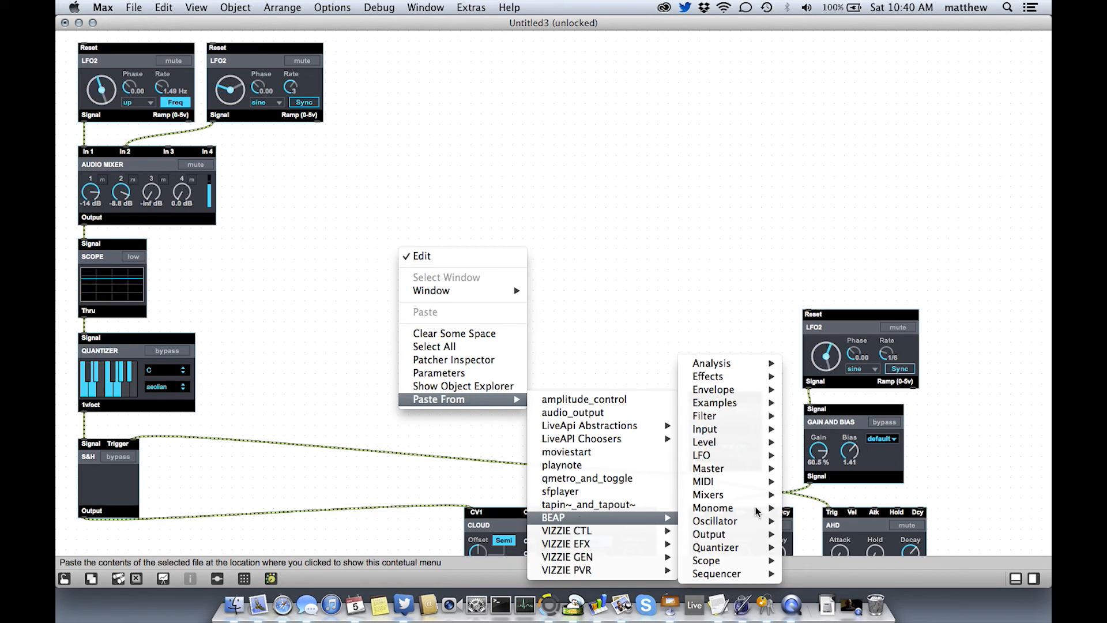
mouse_move(721, 438)
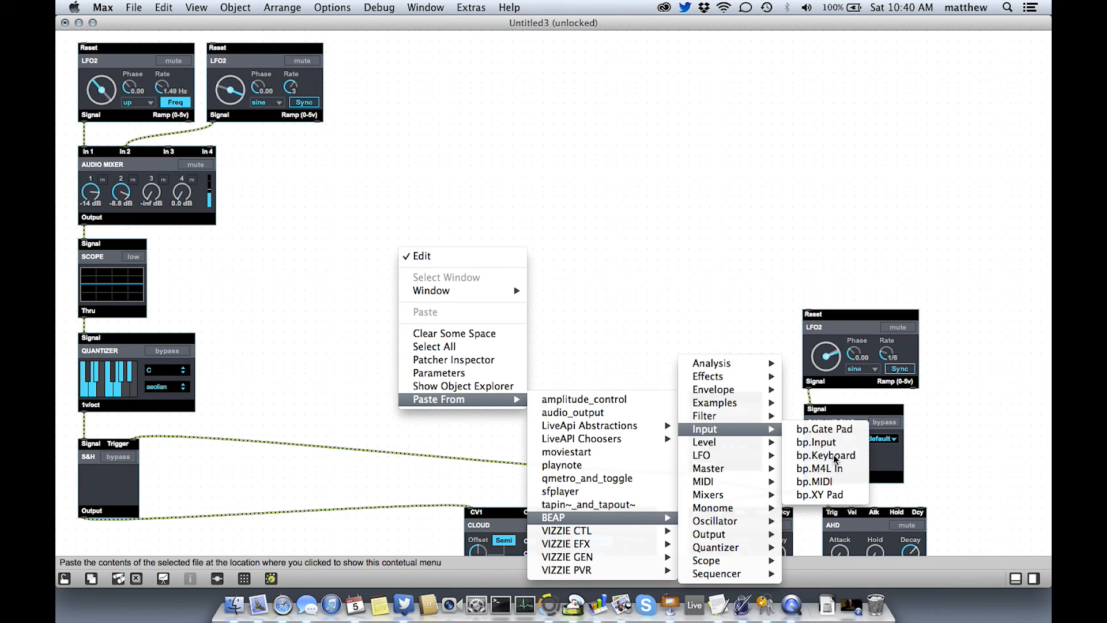
click(834, 456)
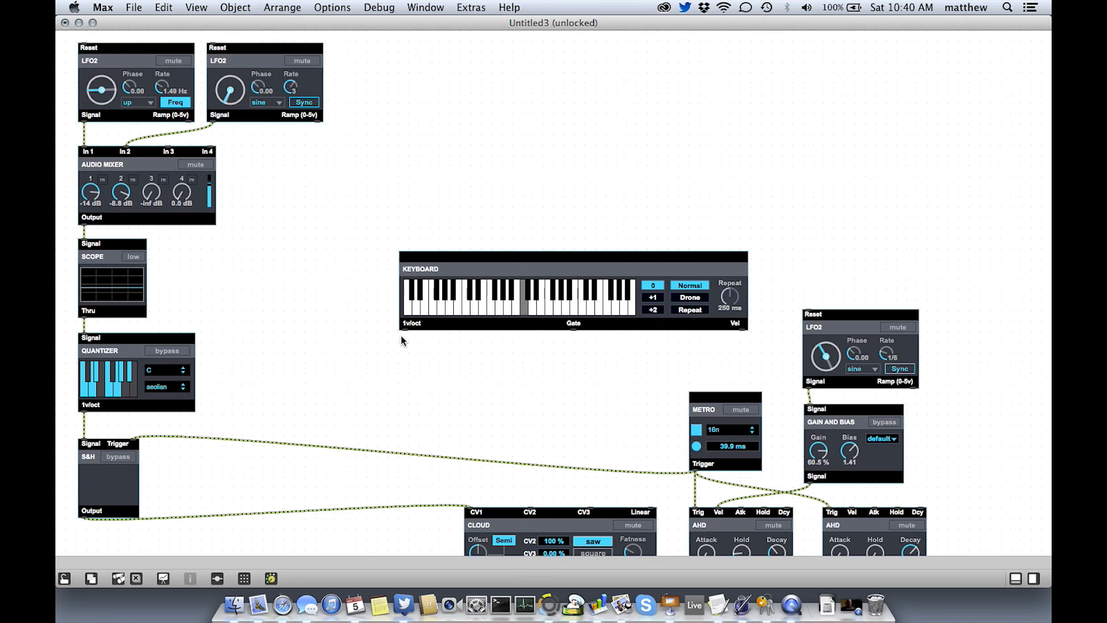
Patch the Keyboard's 1v/oct output into the Cloud oscillator's CV2 input and play two different keys to transpose the sequence.
drag(404, 327, 532, 521)
scroll(604, 372, down, 5)
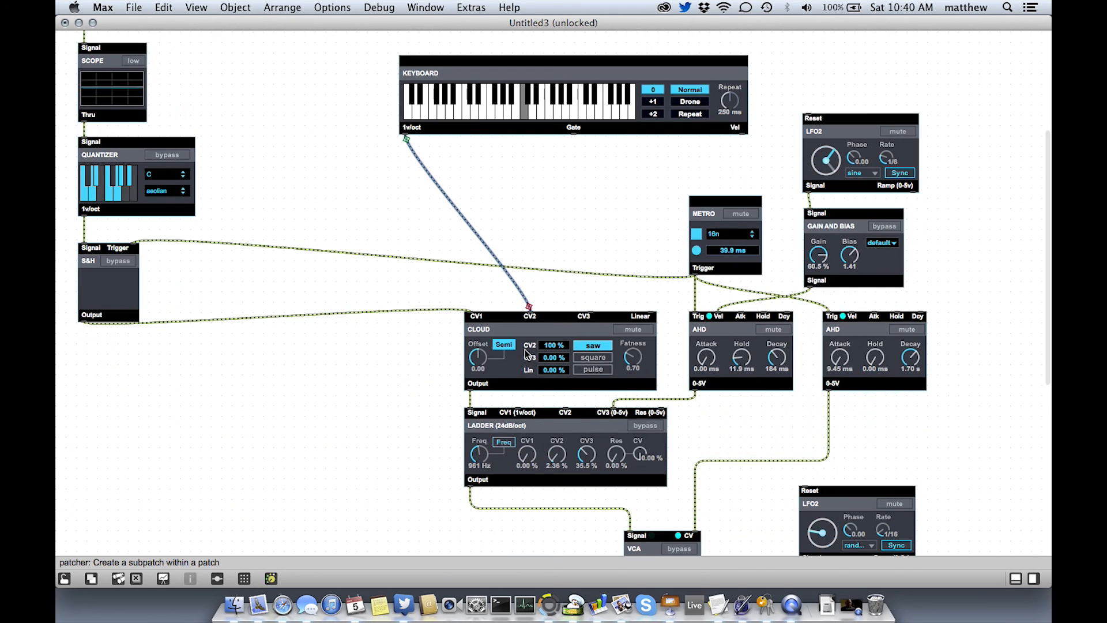
click(502, 112)
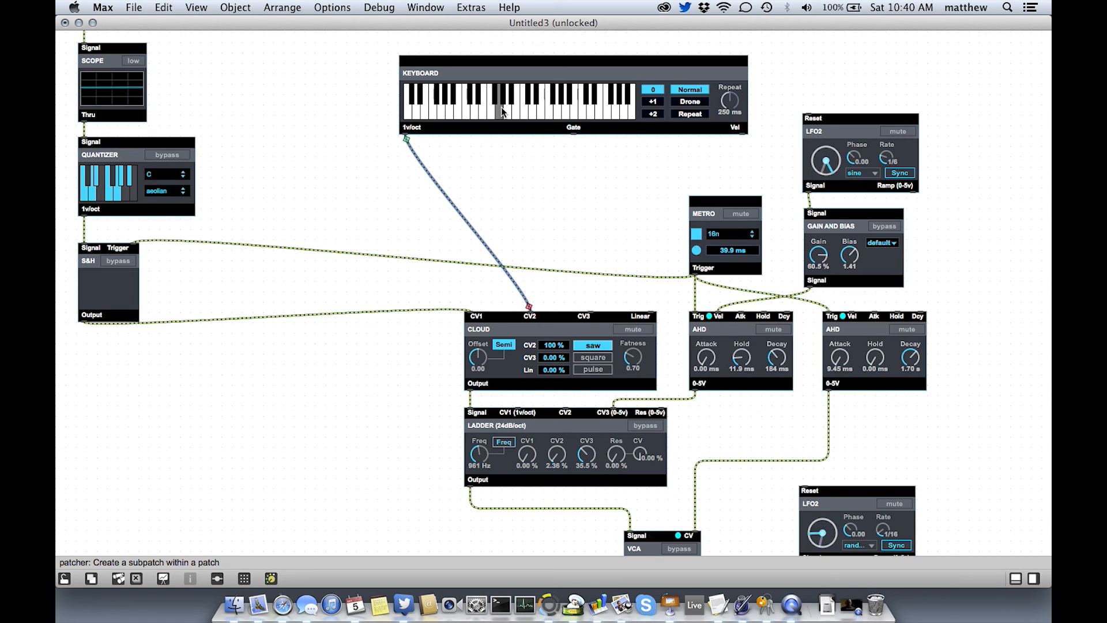
click(534, 112)
Lock the patch and set the rate of the sine LFO2 feeding mixer input 2 to 2.
scroll(311, 85, up, 5)
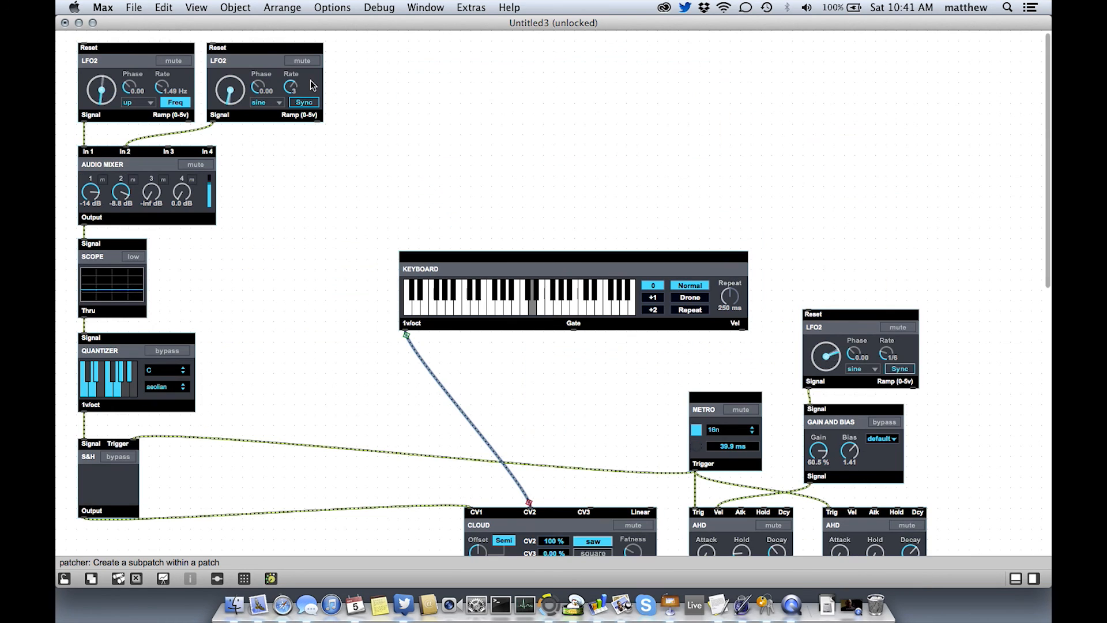
key(super+e)
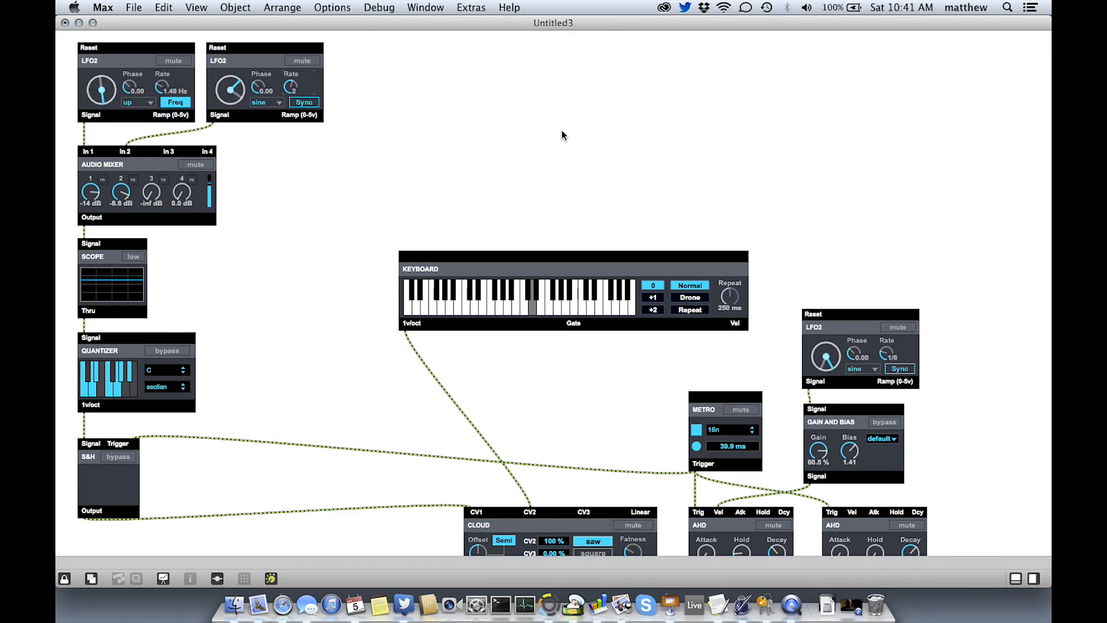
Set the Ladder filter's frequency to 1.02 kHz and the VCA envelope AHD's decay to 548 ms.
scroll(561, 129, down, 8)
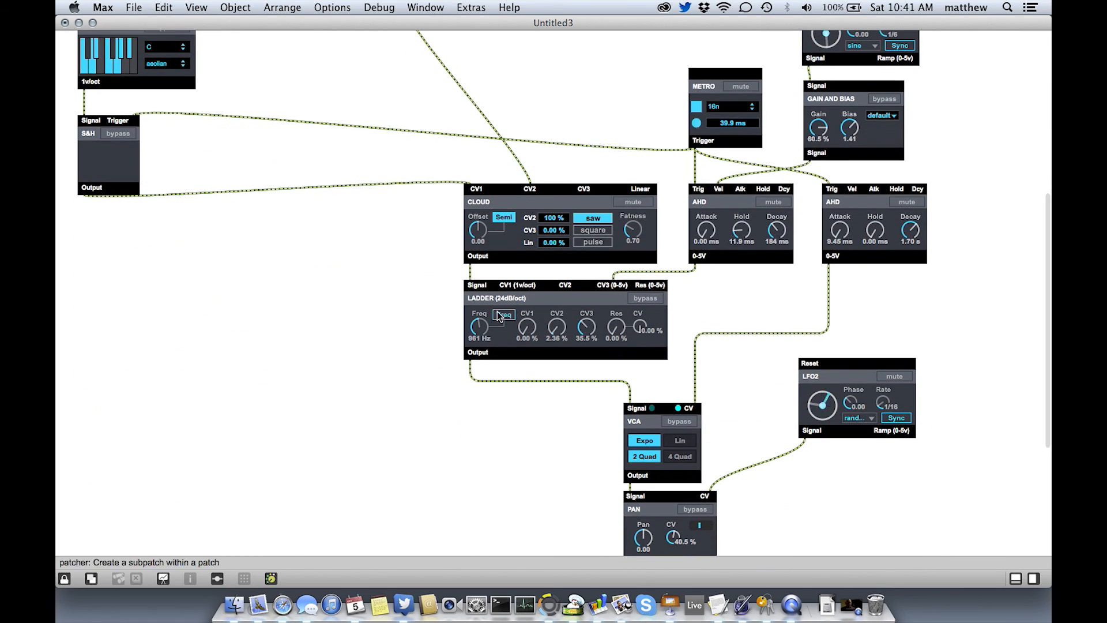
drag(482, 322, 483, 328)
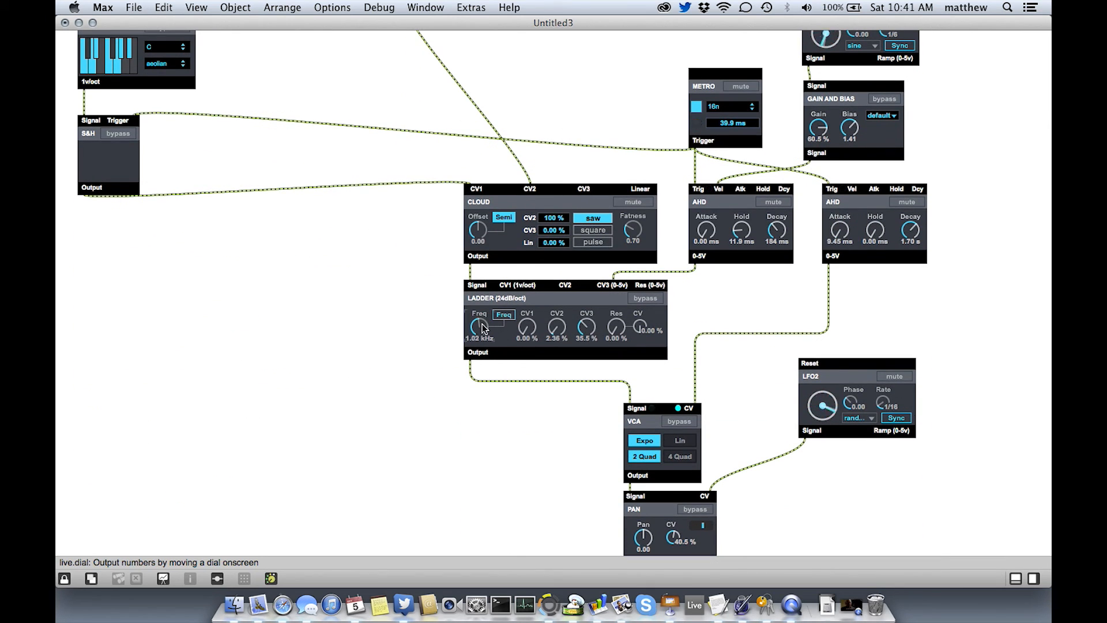
drag(910, 233, 923, 368)
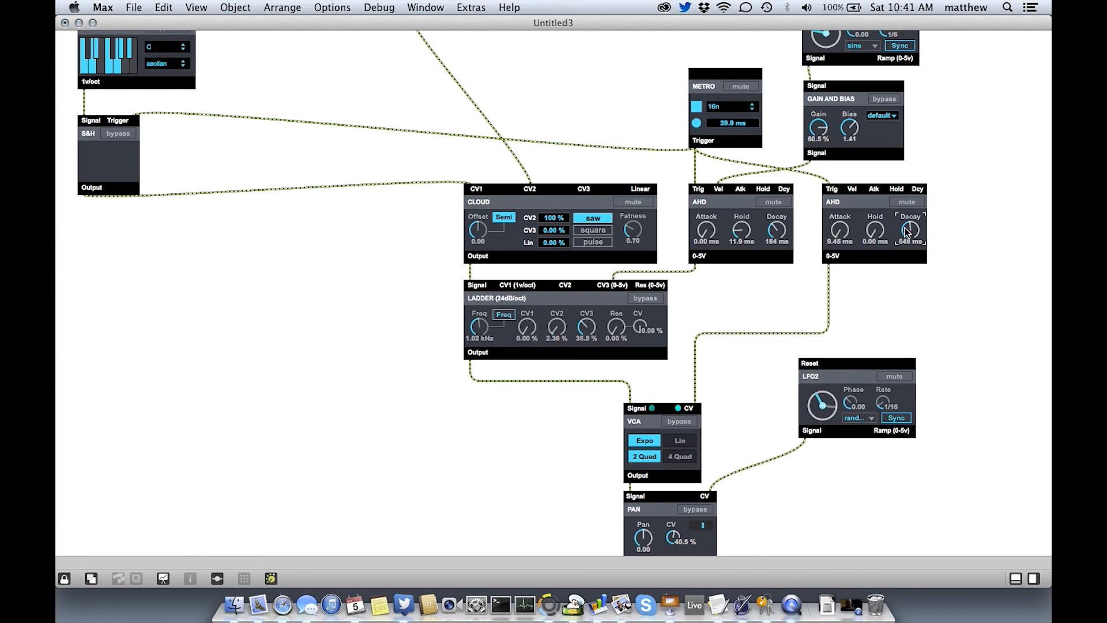
Play a lower key on the Keyboard module to transpose the sequence down.
scroll(759, 286, down, 2)
scroll(758, 283, up, 10)
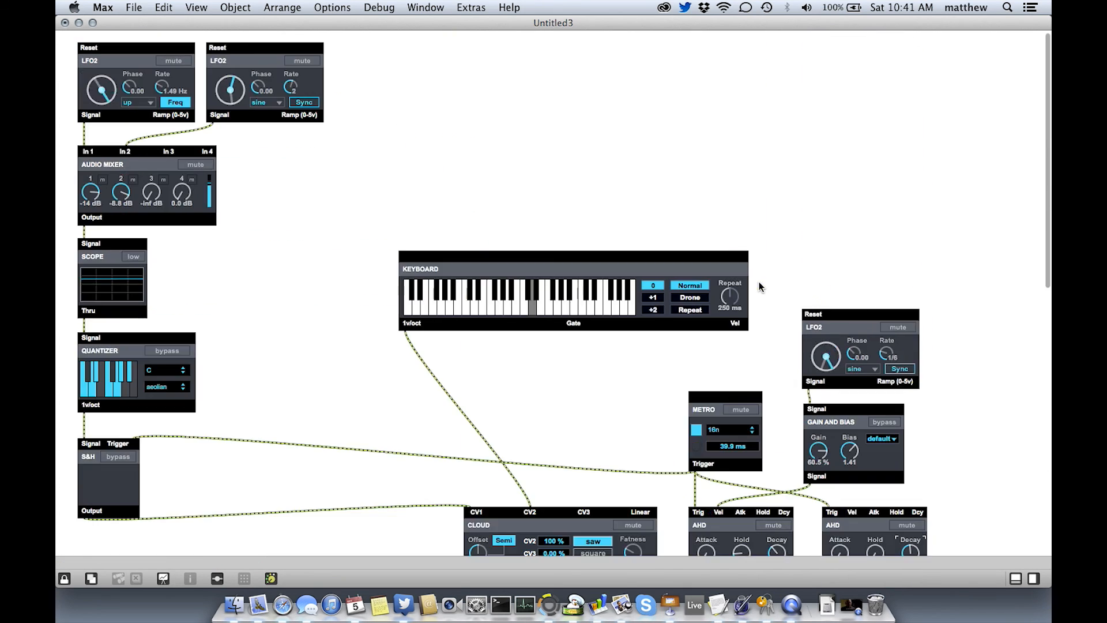
click(511, 296)
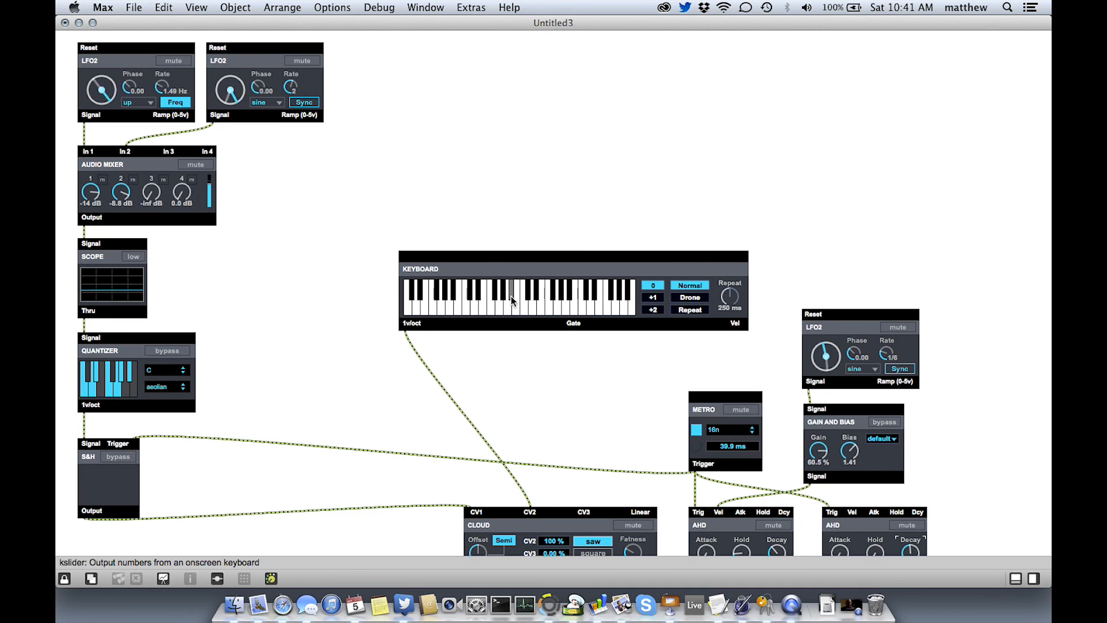
drag(164, 91, 170, 47)
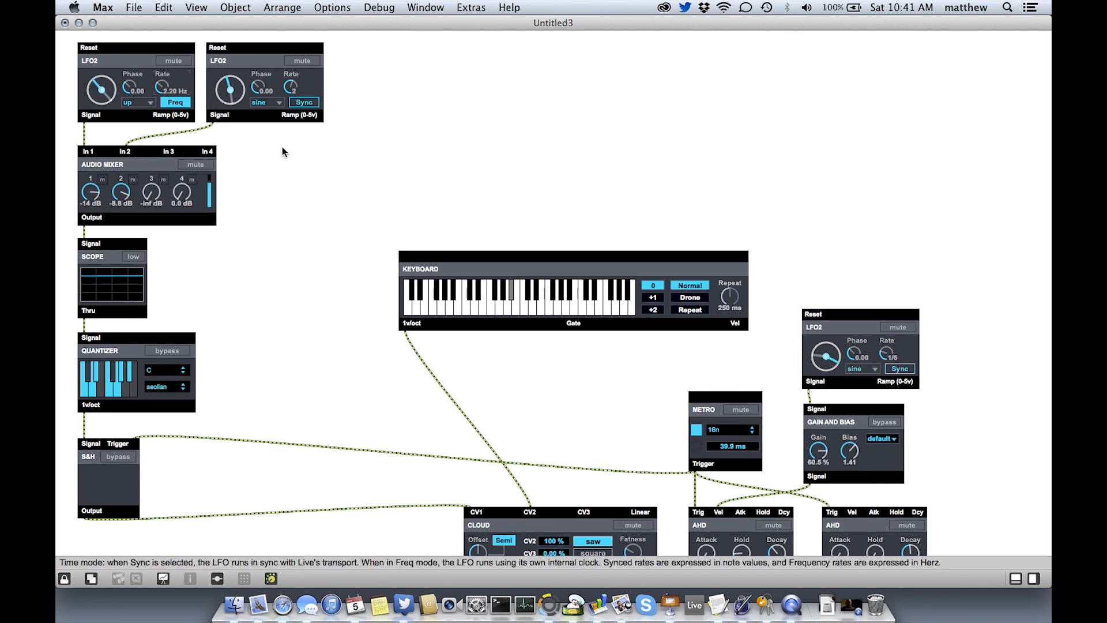
drag(91, 192, 94, 222)
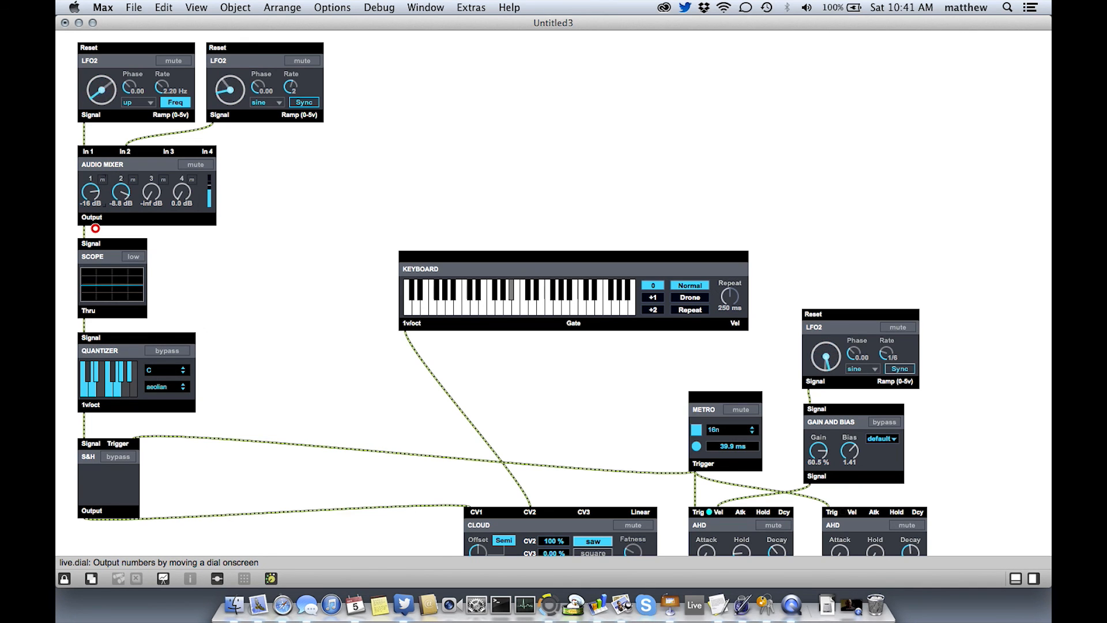
Change the Quantizer's scale to dorian, keeping the root at C.
scroll(192, 291, down, 3)
scroll(192, 291, down, 4)
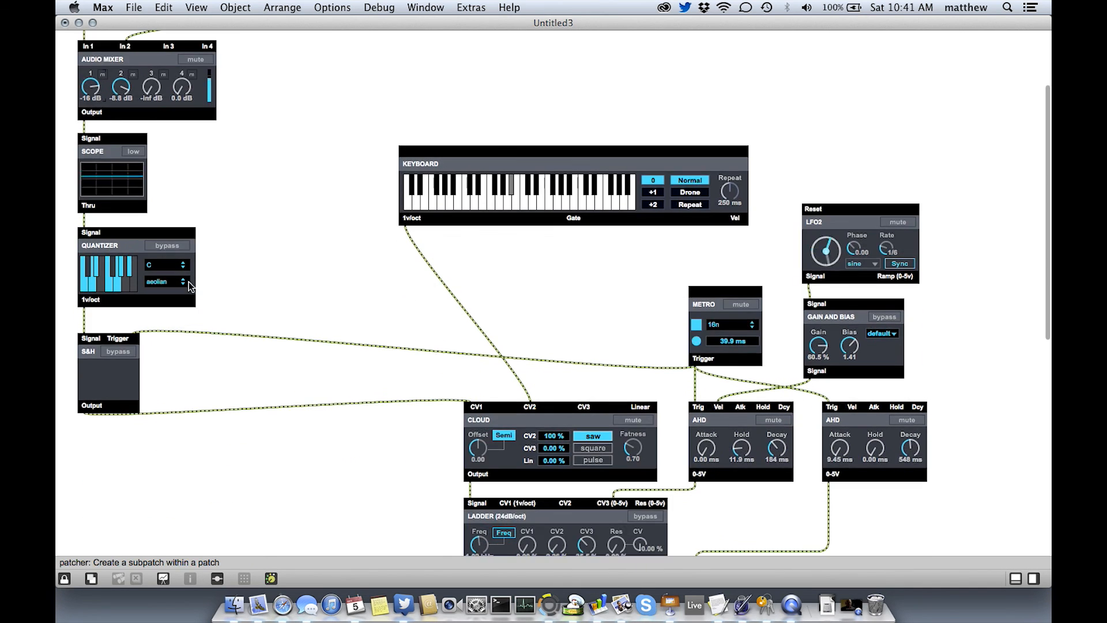
click(167, 282)
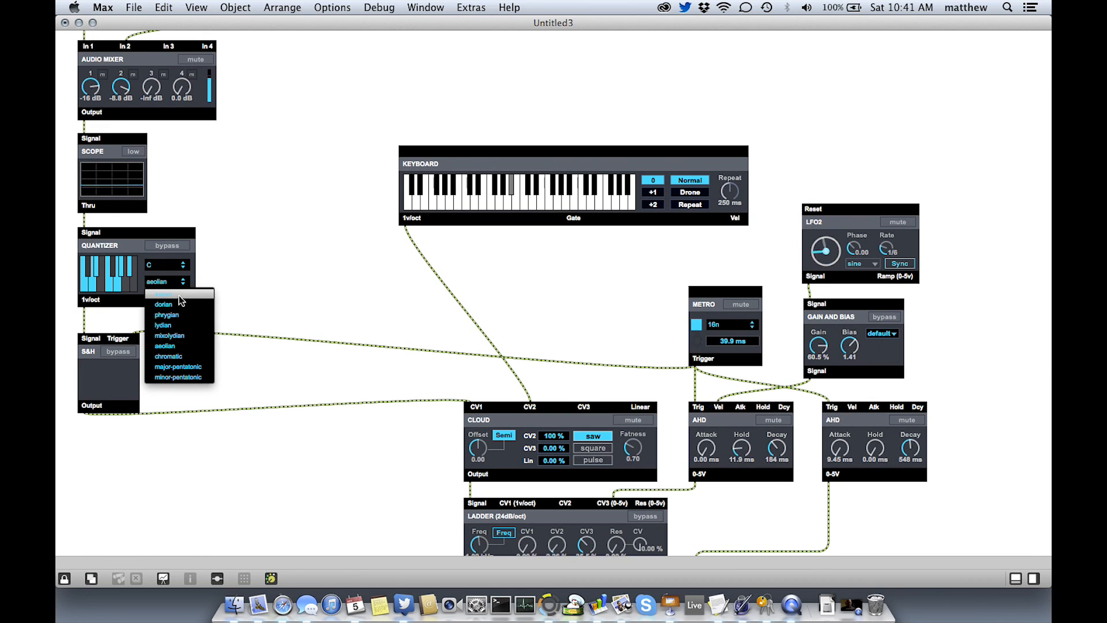
click(178, 304)
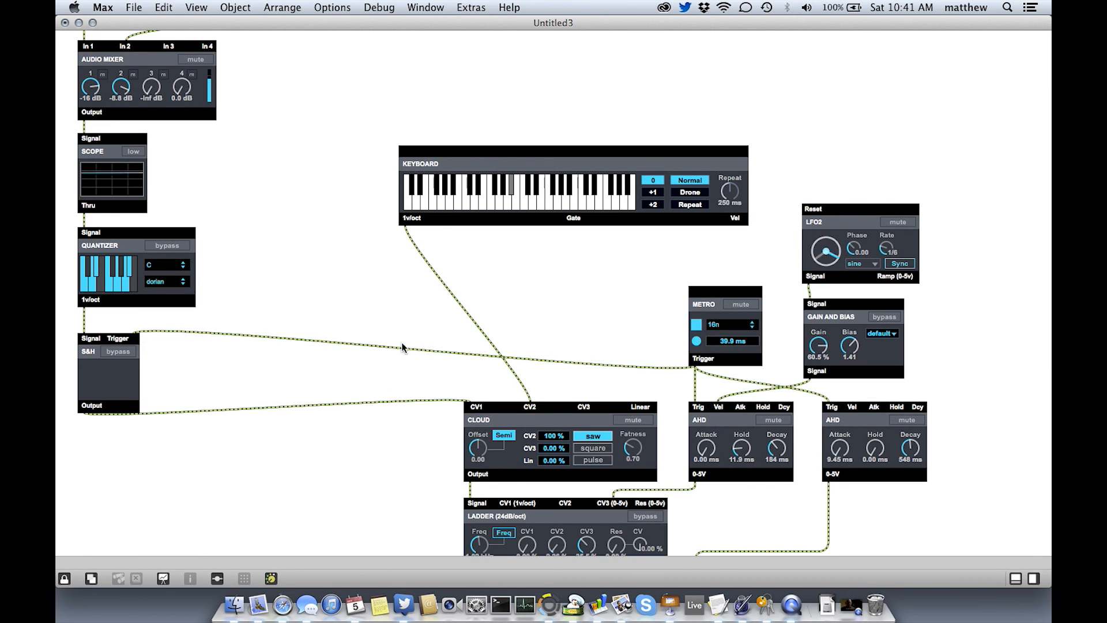
scroll(535, 337, down, 1)
scroll(536, 340, down, 20)
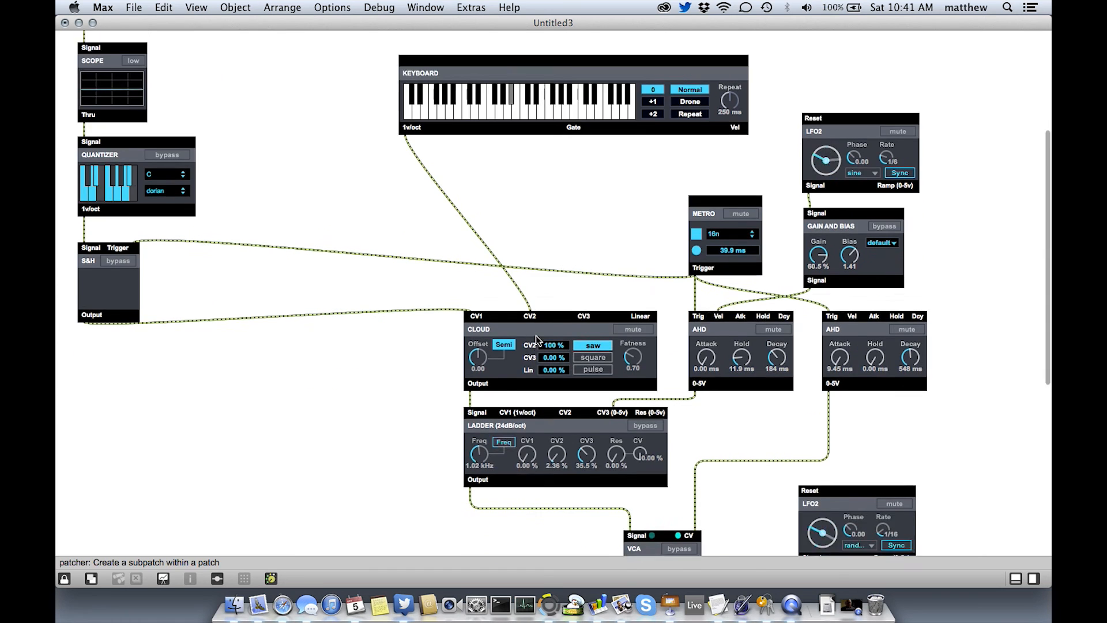
scroll(536, 340, down, 4)
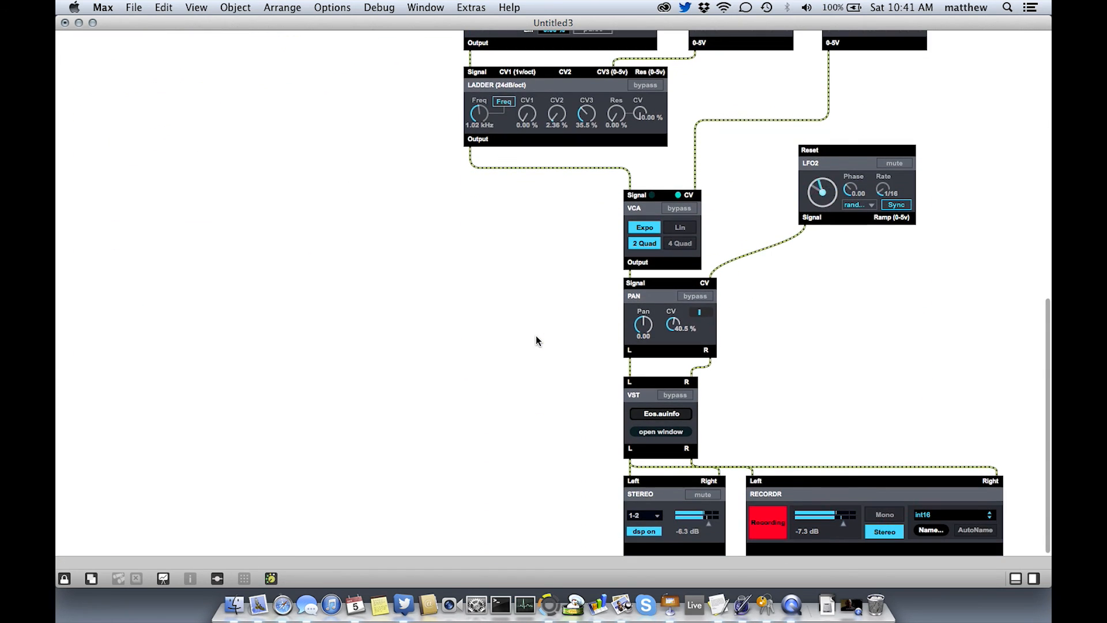
scroll(536, 340, up, 20)
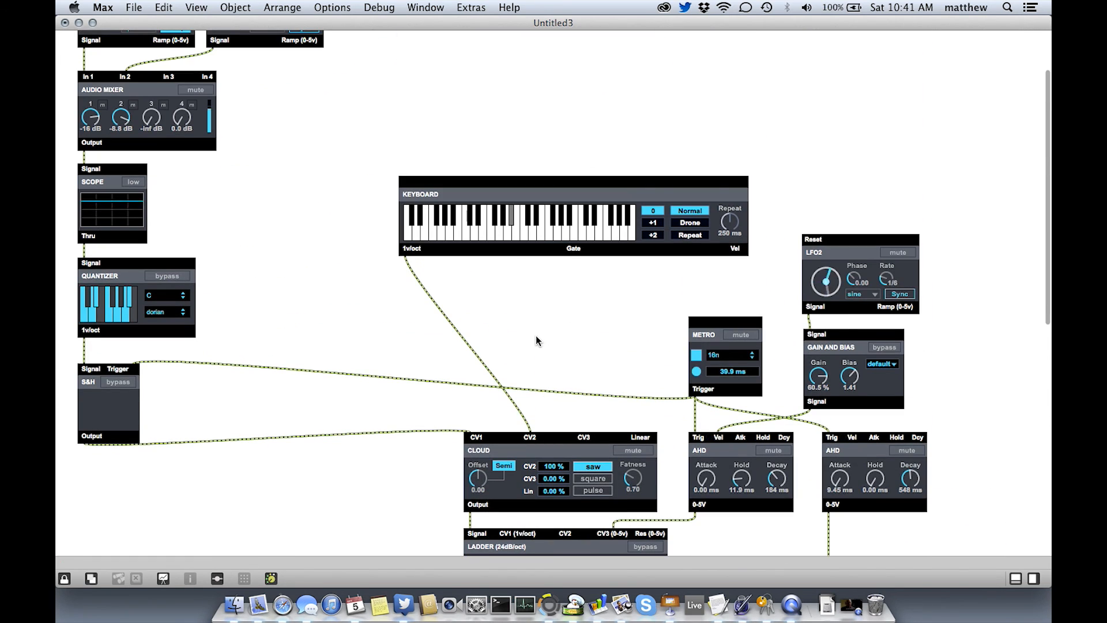
scroll(536, 340, down, 13)
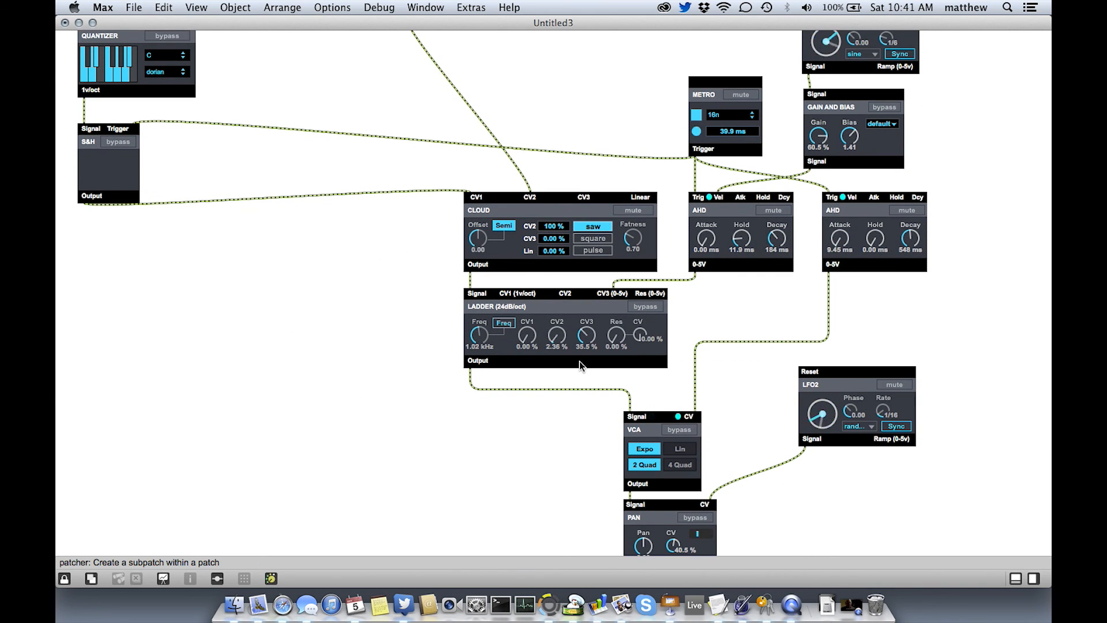
scroll(580, 362, up, 17)
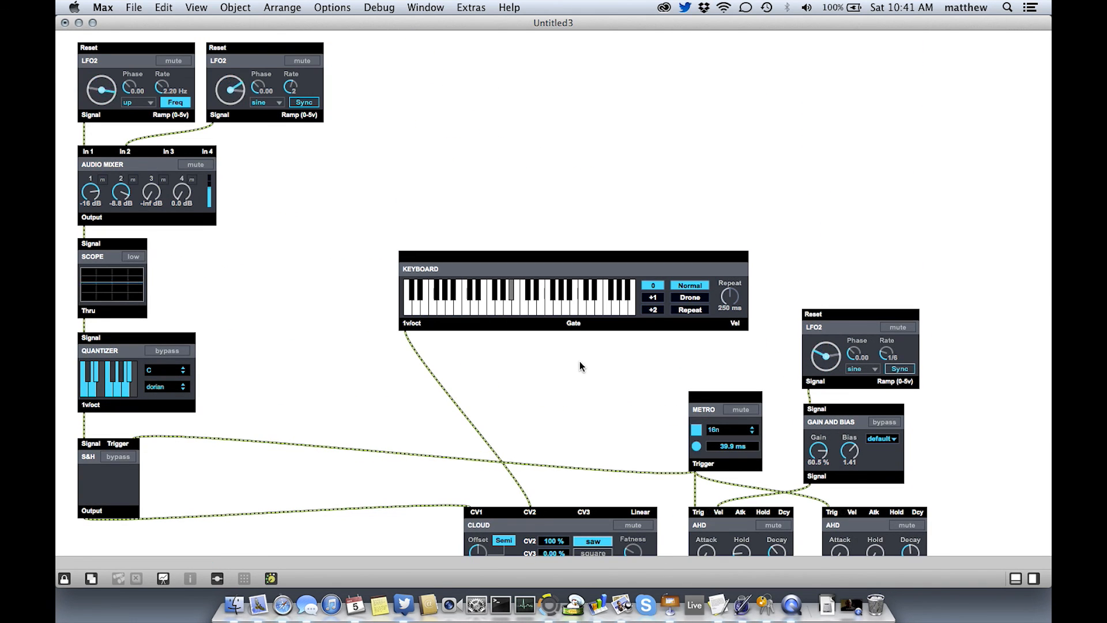